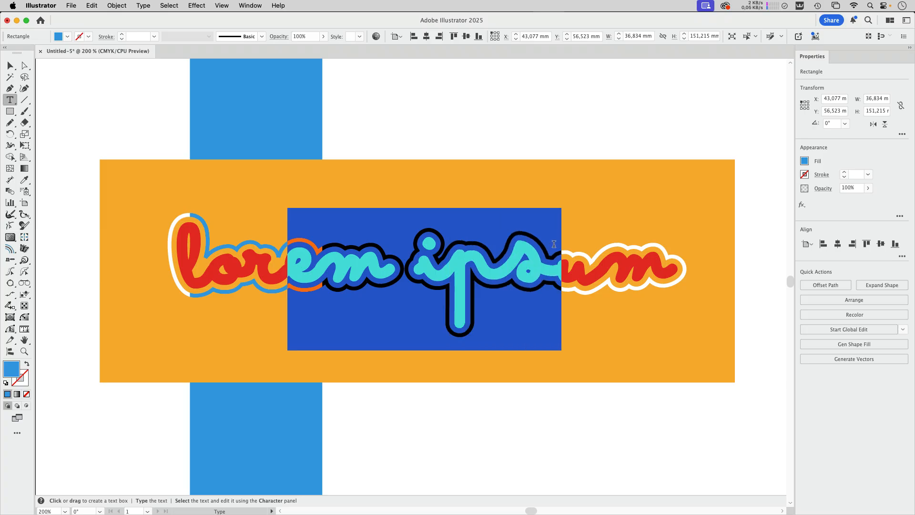
Replace the highlighted "em ips" in the outlined lettering on the orange banner with "mgfölsj" and deselect the text.
text(ngfölsj)
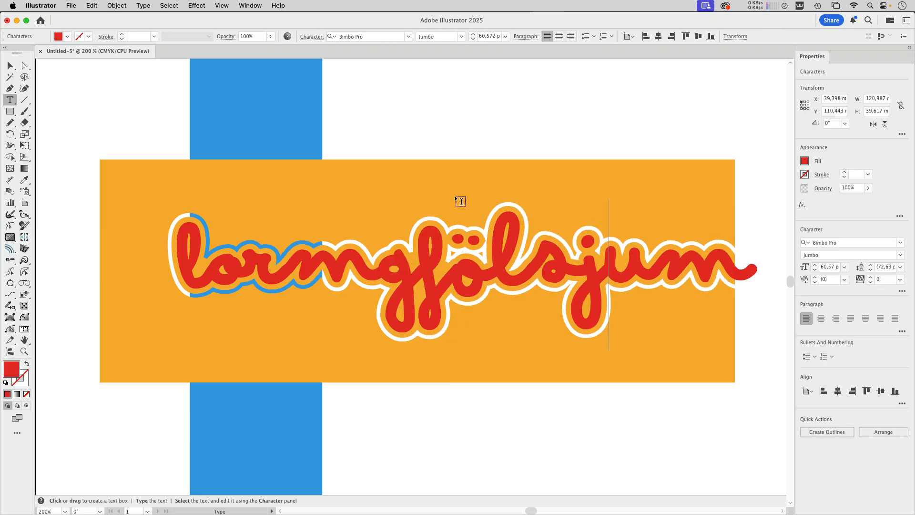
key(Escape)
click(388, 125)
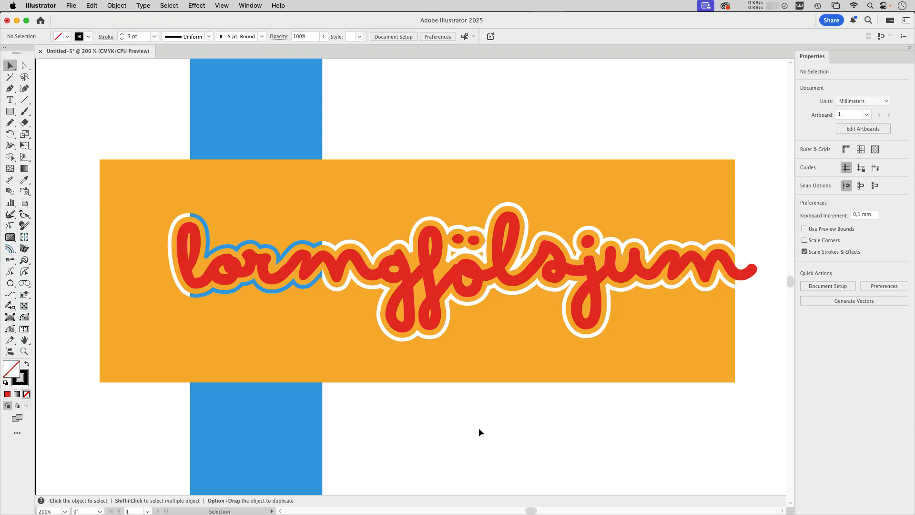
Draw a rectangle about 133 × 64 mm in the empty area below the existing artwork and switch the display to GPU Preview.
key(space)
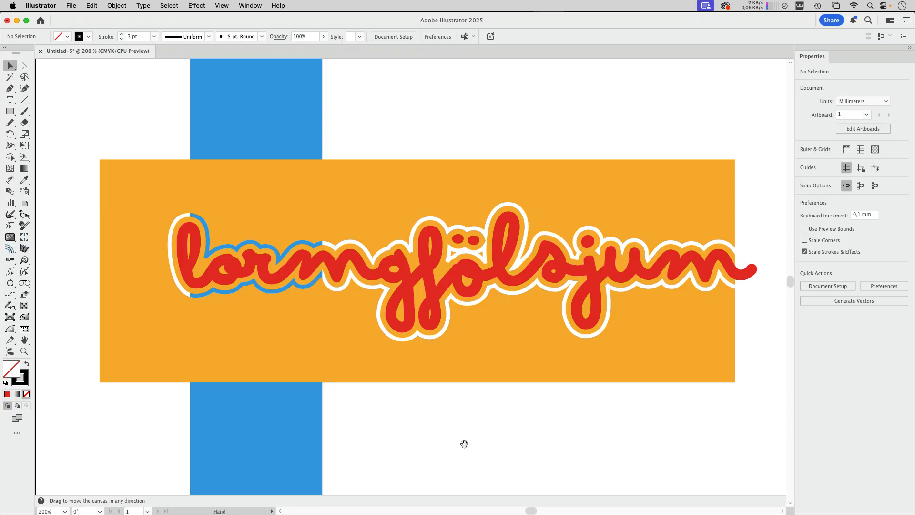
drag(453, 447, 454, 21)
key(m)
drag(150, 124, 627, 352)
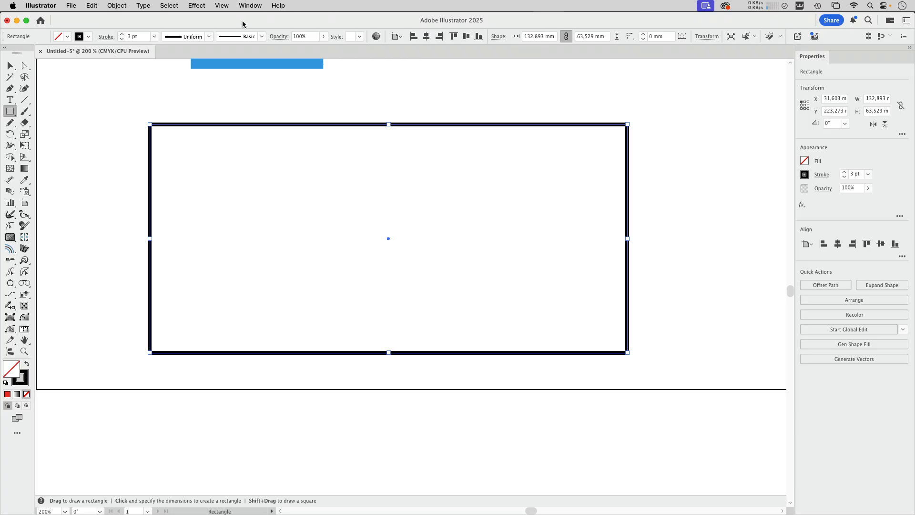
click(219, 6)
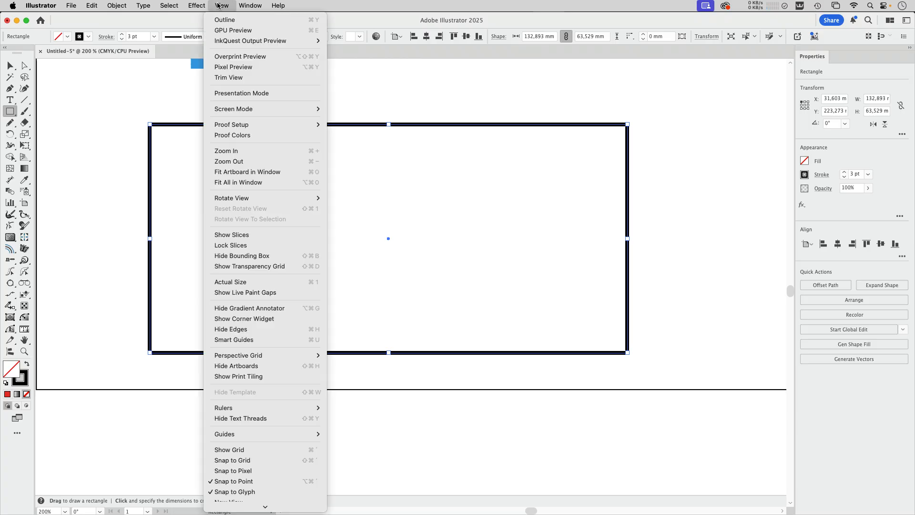
click(233, 31)
Give the new rectangle the orange fill without stroke by sampling the existing orange banner with the Eyedropper.
key(space)
drag(403, 96, 386, 237)
drag(159, 112, 117, 193)
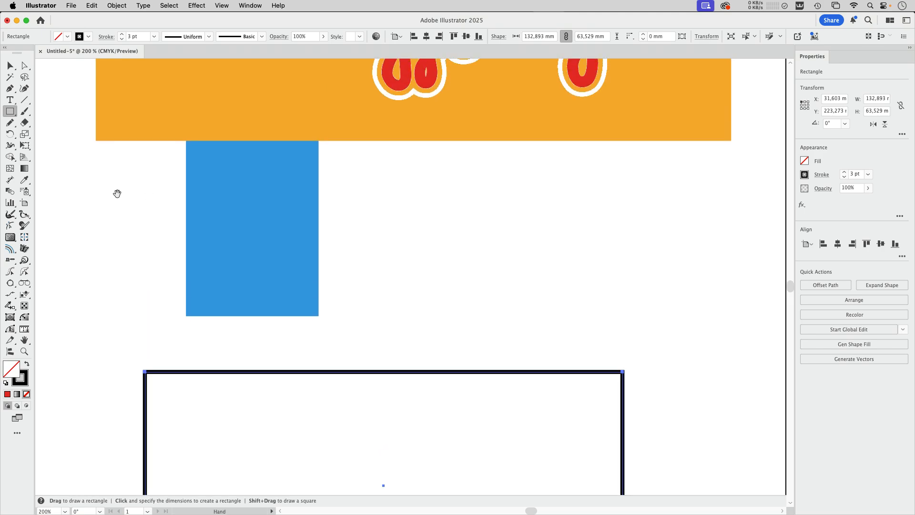
click(24, 180)
click(180, 104)
key(space)
drag(398, 325, 412, 154)
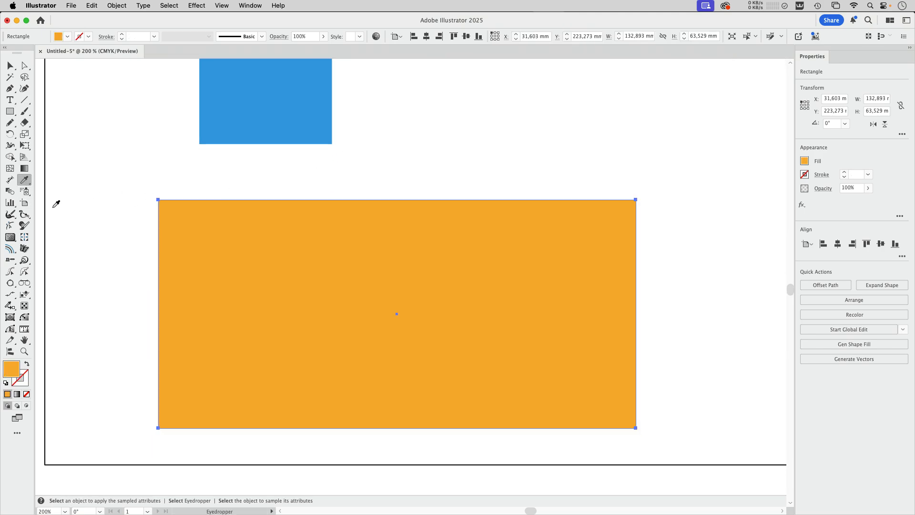
Add a "lorem ipsum" point text in Bimbo Pro Jumbo, 12 pt, in the white area above the new orange rectangle.
key(t)
key(super+shift+a)
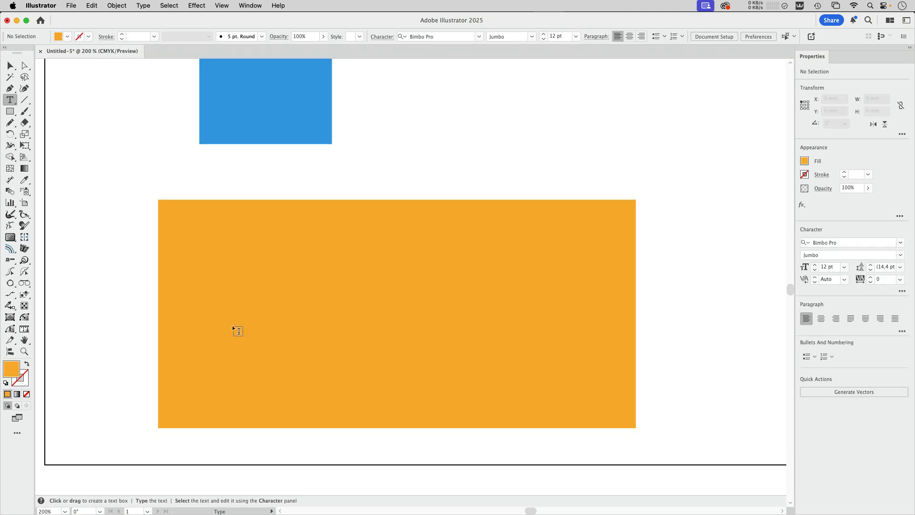
click(360, 165)
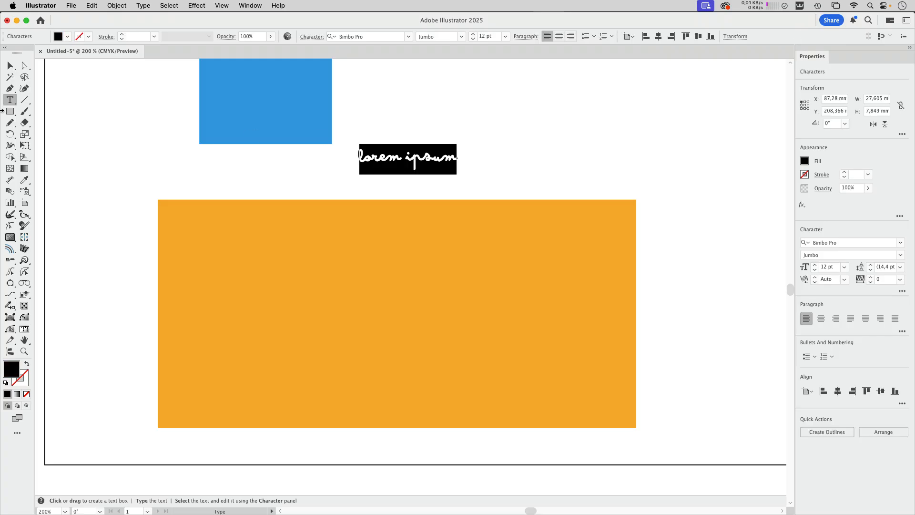
Enlarge the "lorem ipsum" text to about 43 pt and place it in the middle of the new orange rectangle.
click(10, 65)
drag(459, 176, 628, 218)
drag(555, 198, 429, 301)
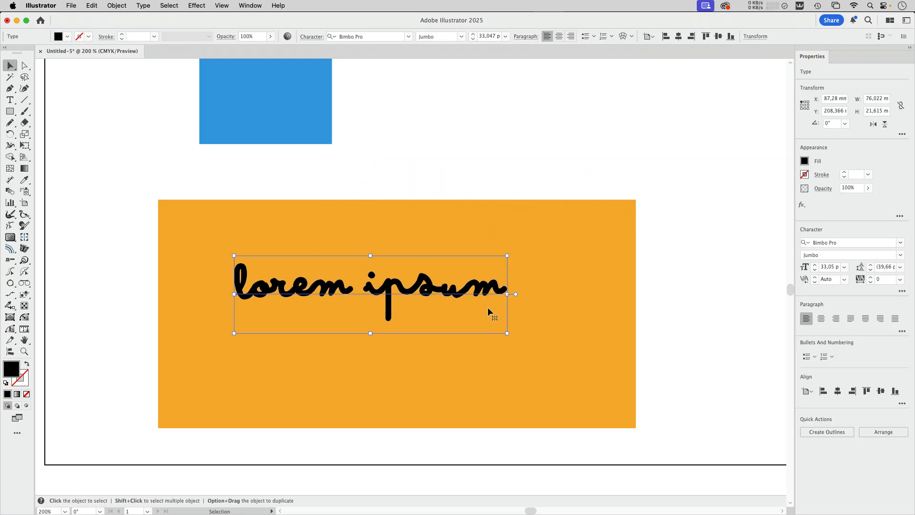
drag(506, 334, 600, 372)
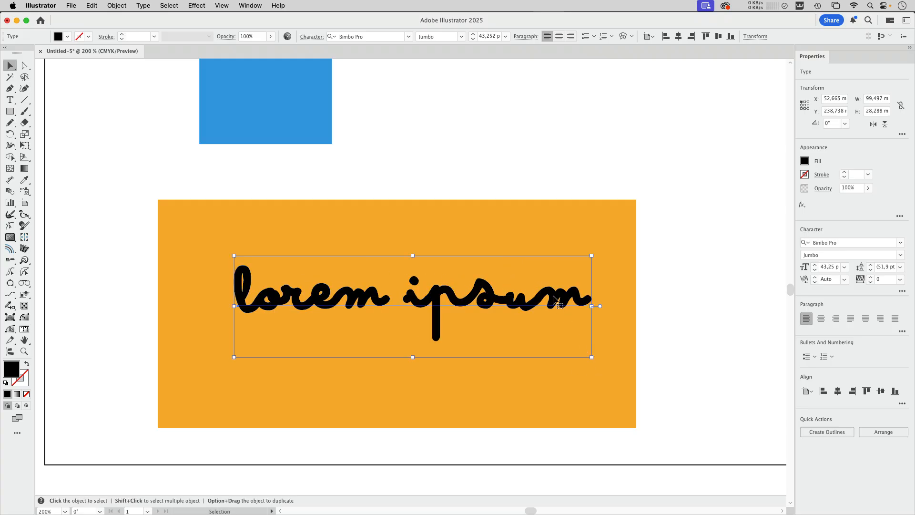
drag(460, 300, 449, 314)
Fill the "lorem ipsum" text with orange-red and deselect it.
click(68, 36)
click(86, 82)
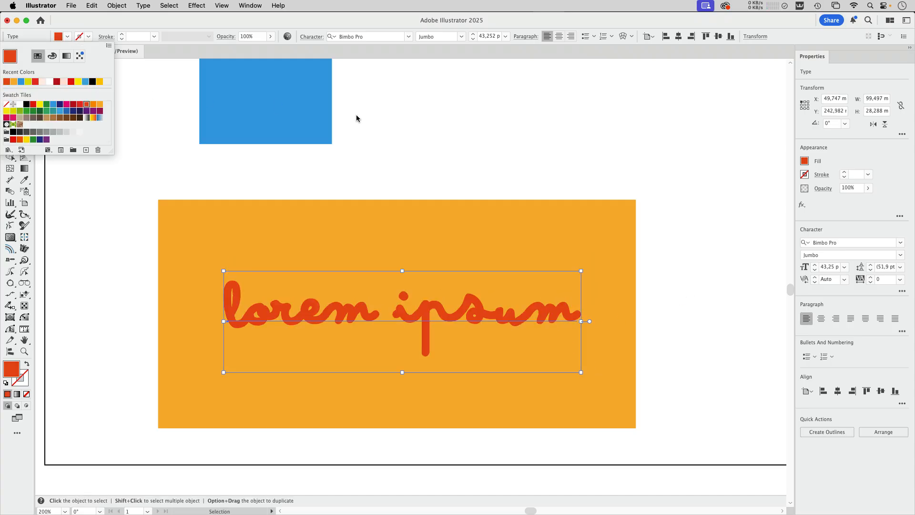
click(674, 310)
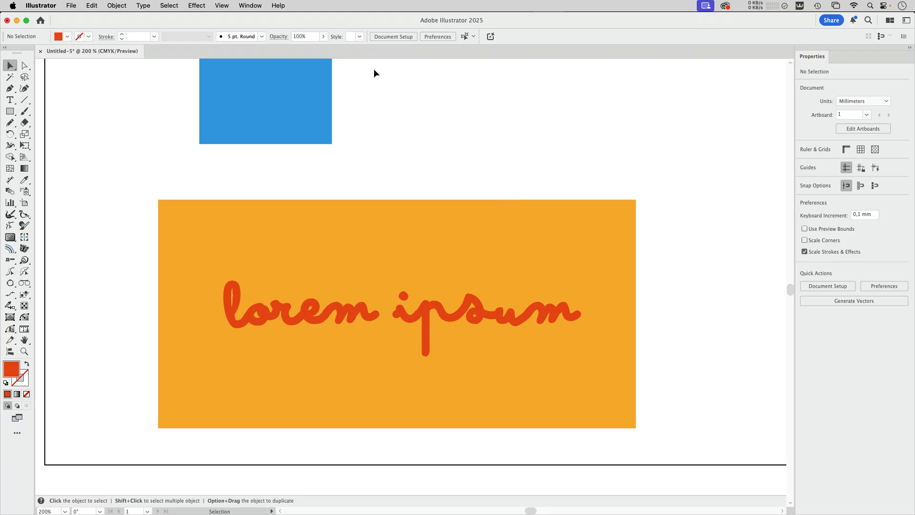
Show the Appearance attributes of the "lorem ipsum" text on the lower orange rectangle.
scroll(461, 219, up, 2)
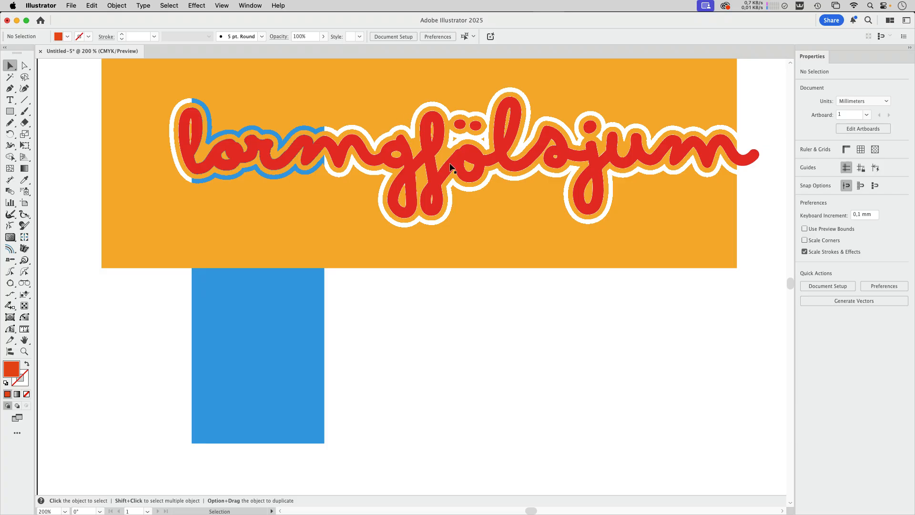
scroll(451, 171, down, 10)
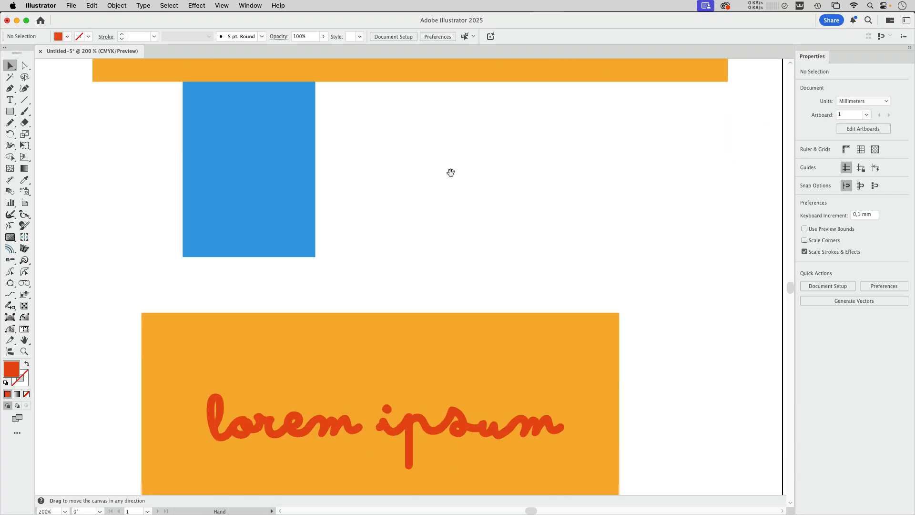
click(429, 259)
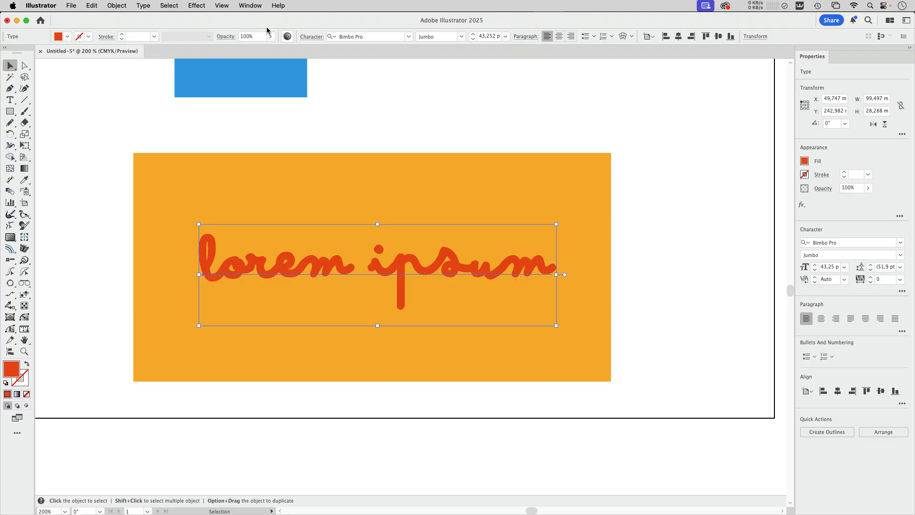
click(257, 6)
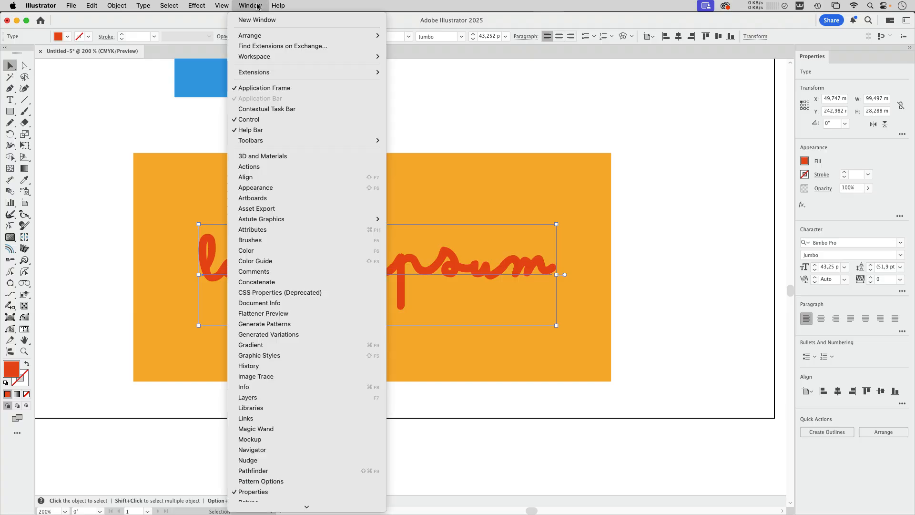
click(267, 188)
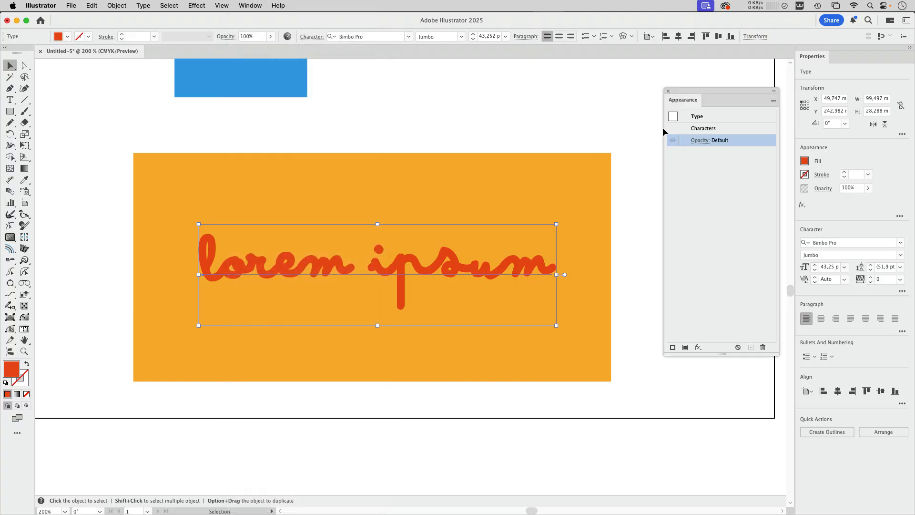
drag(694, 91, 572, 94)
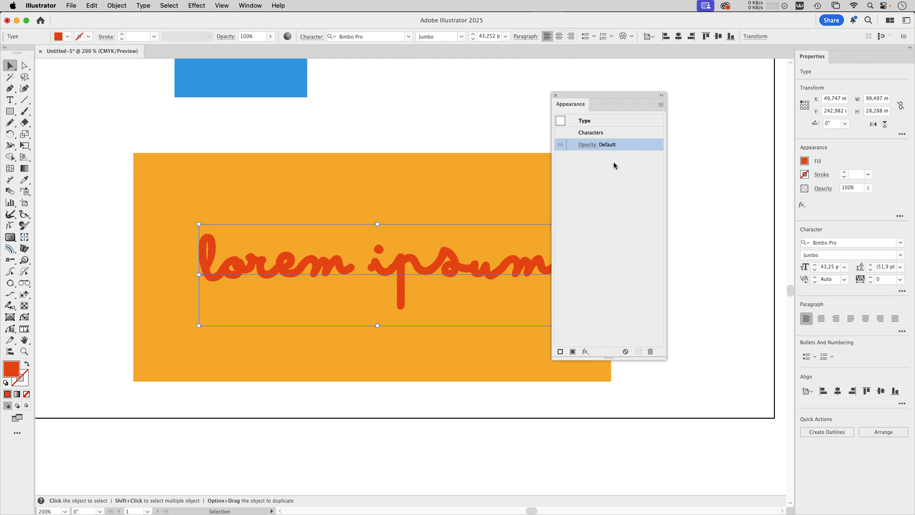
Add a black 2 pt stroke to the "lorem ipsum" text and place it beneath the characters in the appearance stack.
click(561, 352)
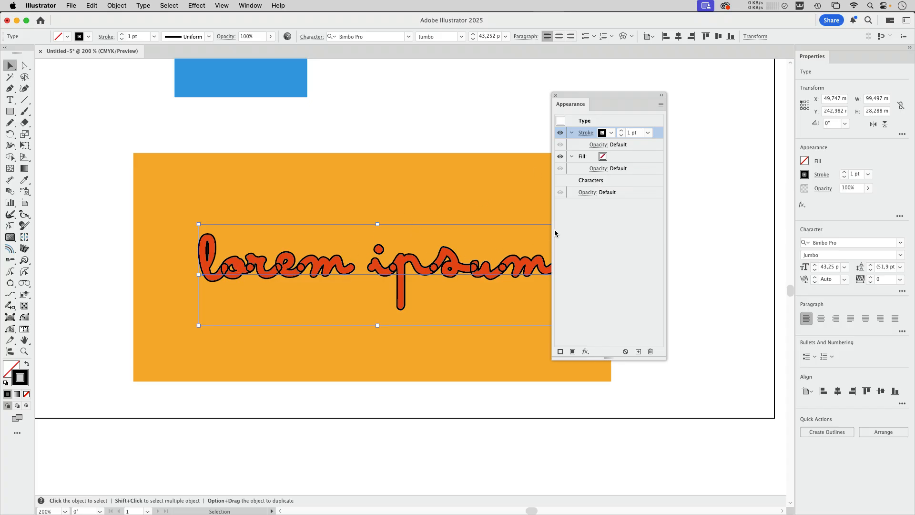
click(622, 132)
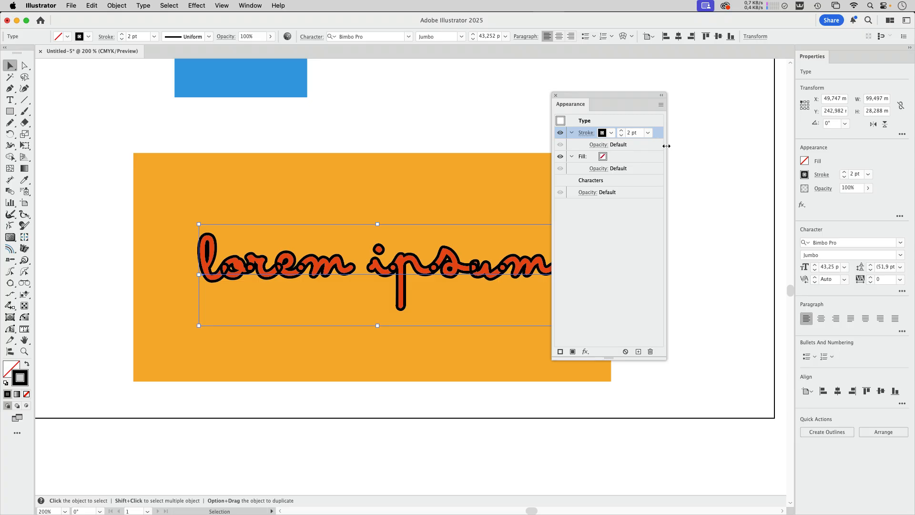
mouse_move(666, 146)
mouse_down()
mouse_move(722, 137)
mouse_move(658, 178)
mouse_move(658, 192)
mouse_up()
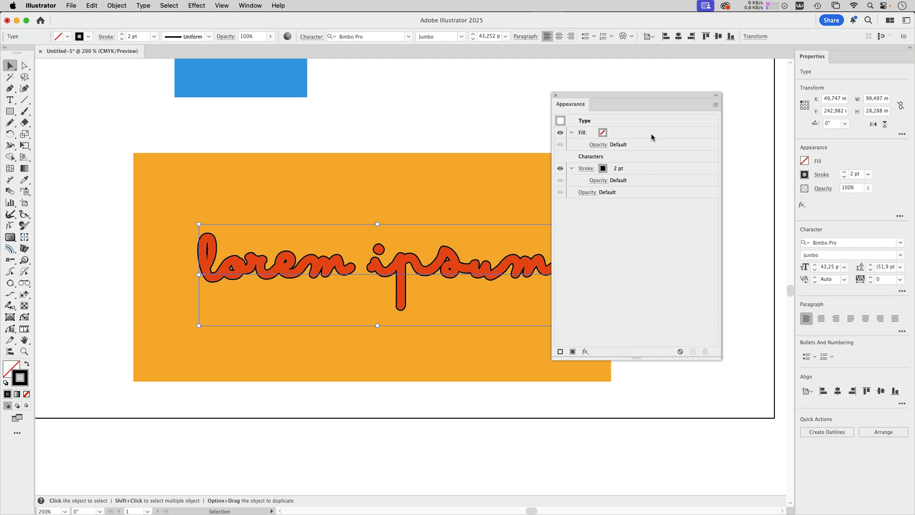
drag(606, 94, 672, 119)
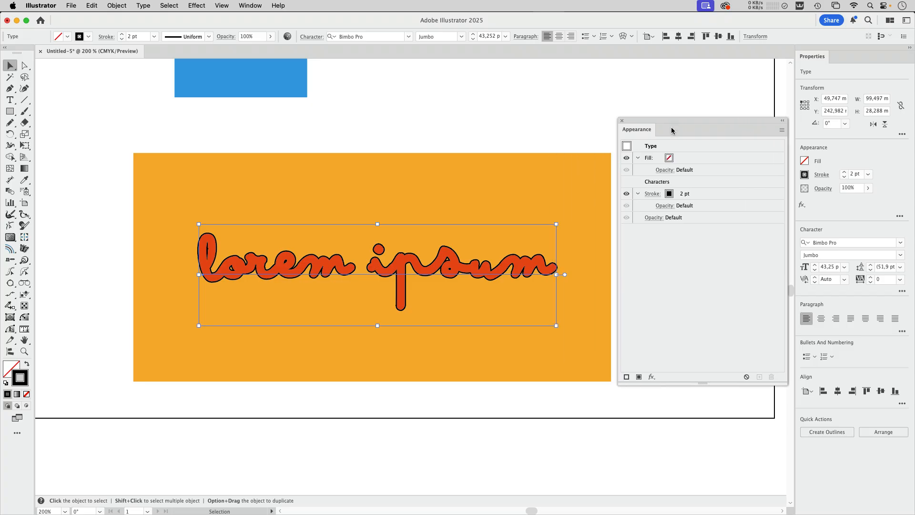
Apply an Offset Path effect of 1 mm with miter joins to the text's black stroke.
click(723, 197)
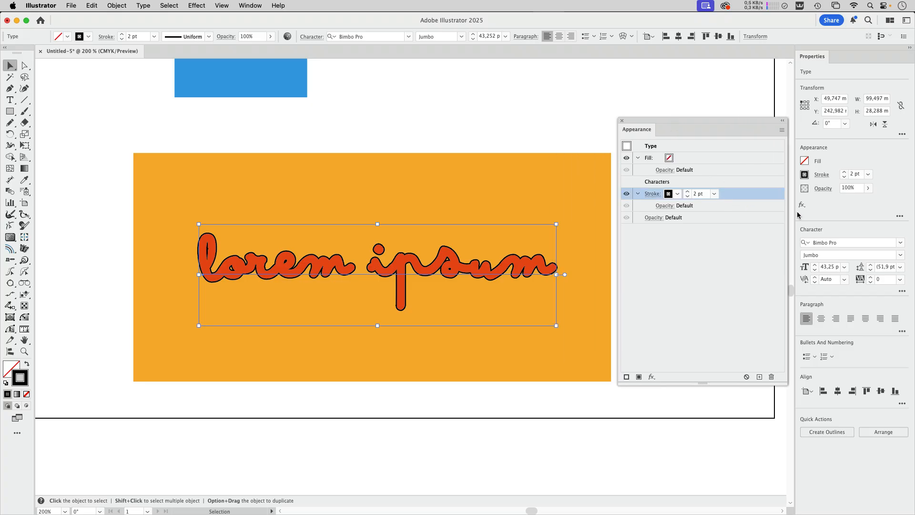
click(199, 5)
mouse_move(203, 113)
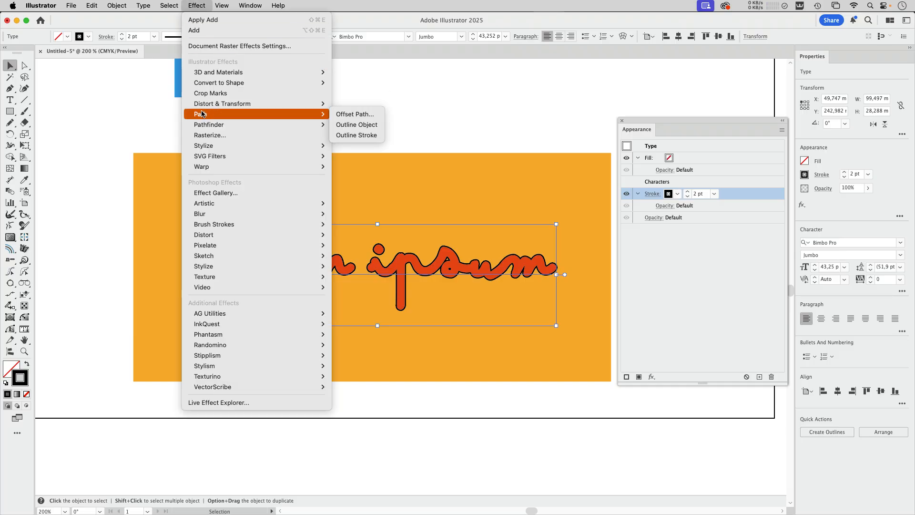
click(355, 114)
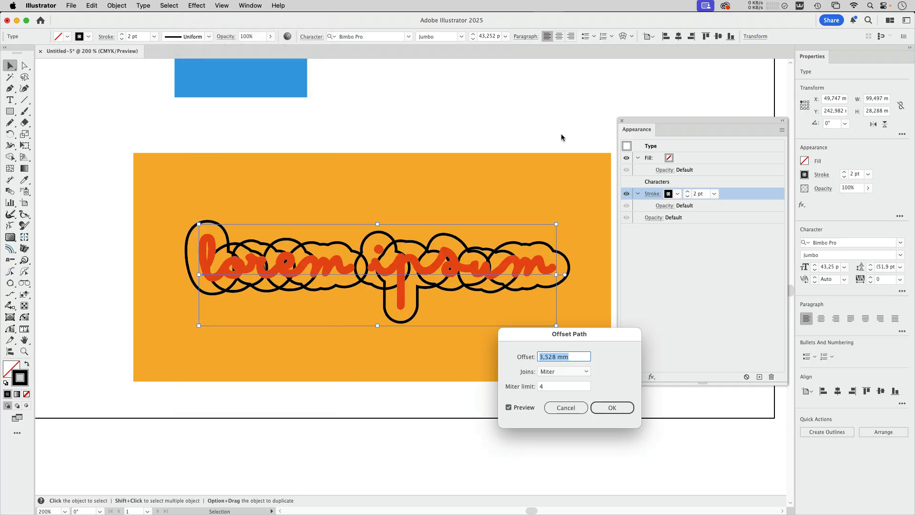
text(2)
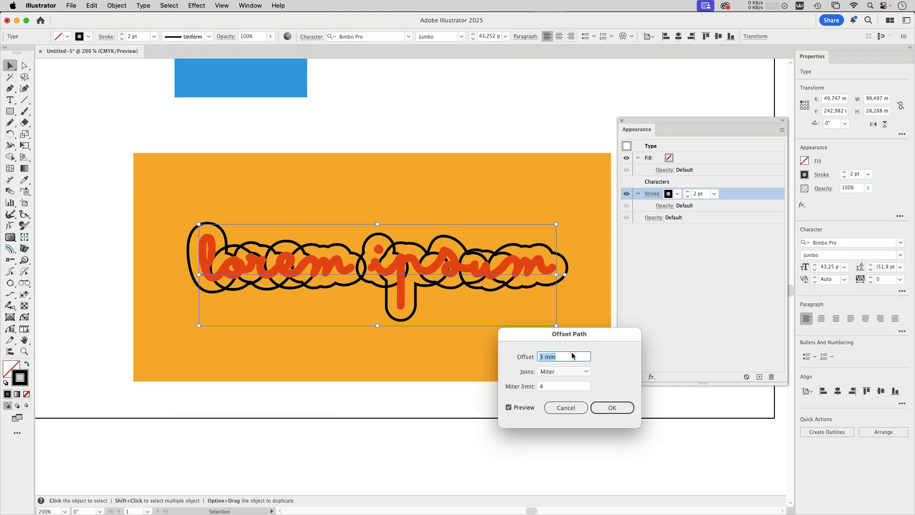
key(Down)
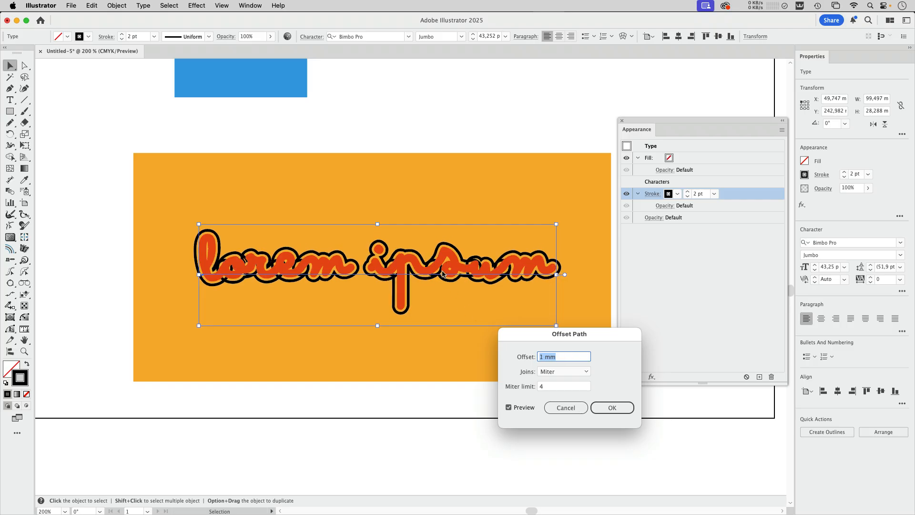
click(616, 407)
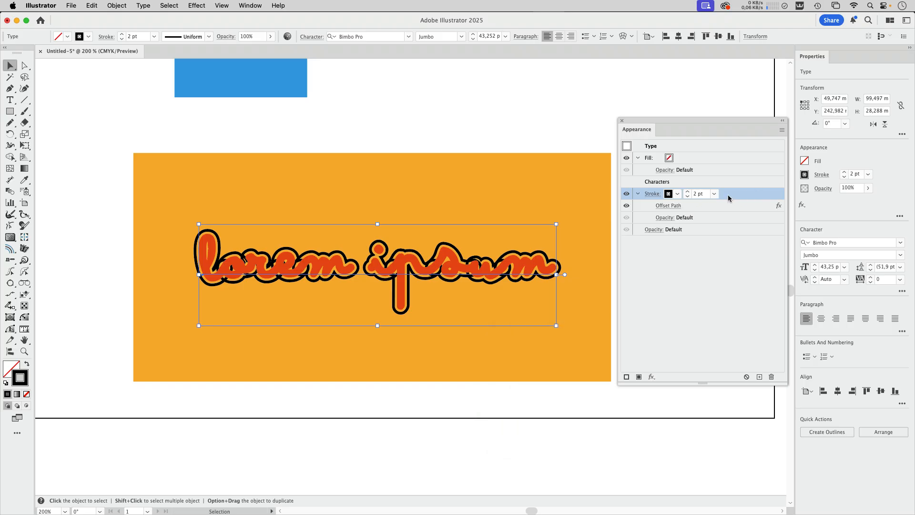
Apply the Pathfinder Add effect to the text's offset stroke to merge the overlapping letter outlines.
click(195, 6)
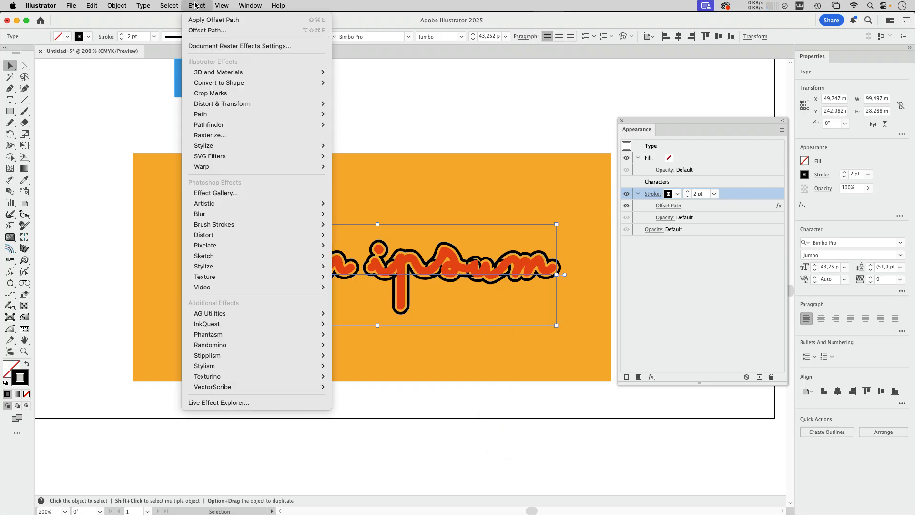
mouse_move(213, 126)
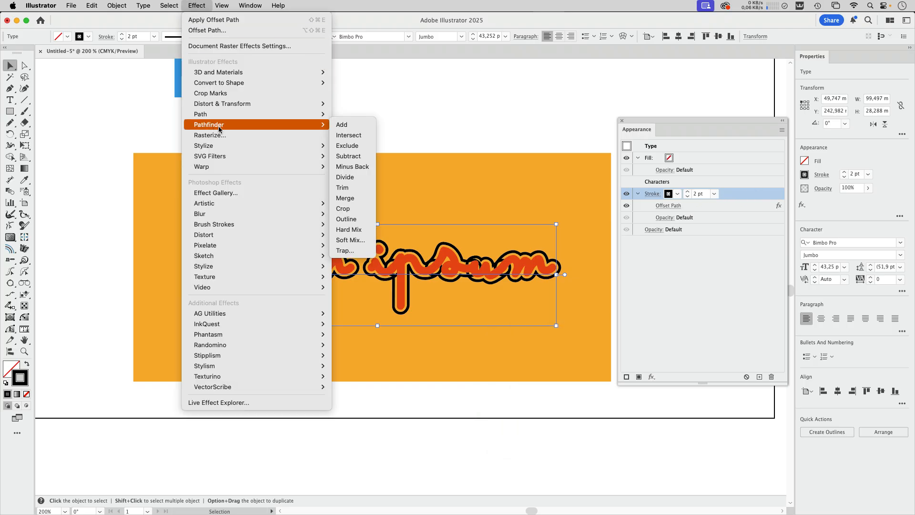
click(341, 125)
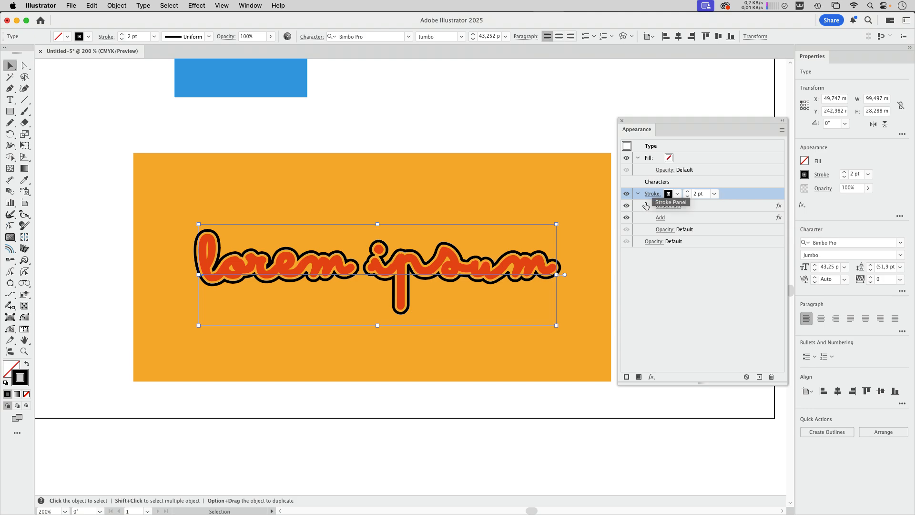
Set the opacity of the text's offset stroke to 0% and deselect the text.
click(666, 231)
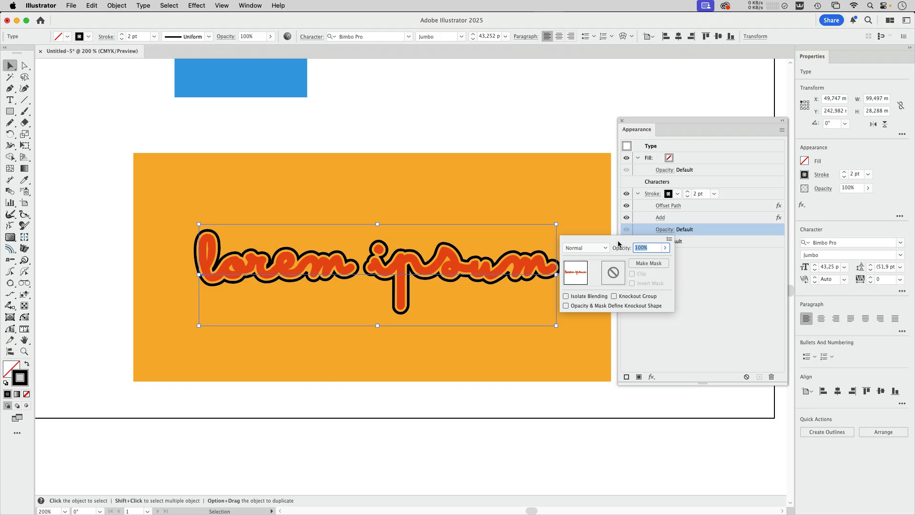
text(0)
click(714, 286)
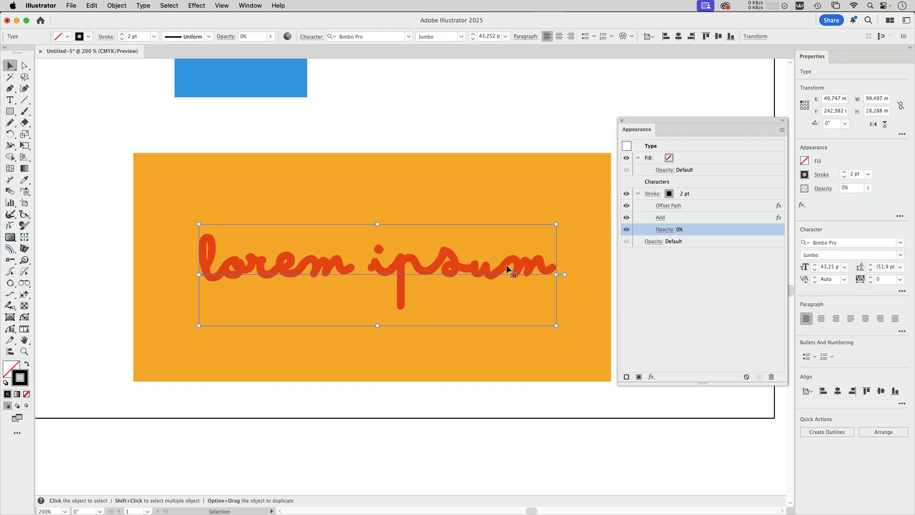
click(352, 147)
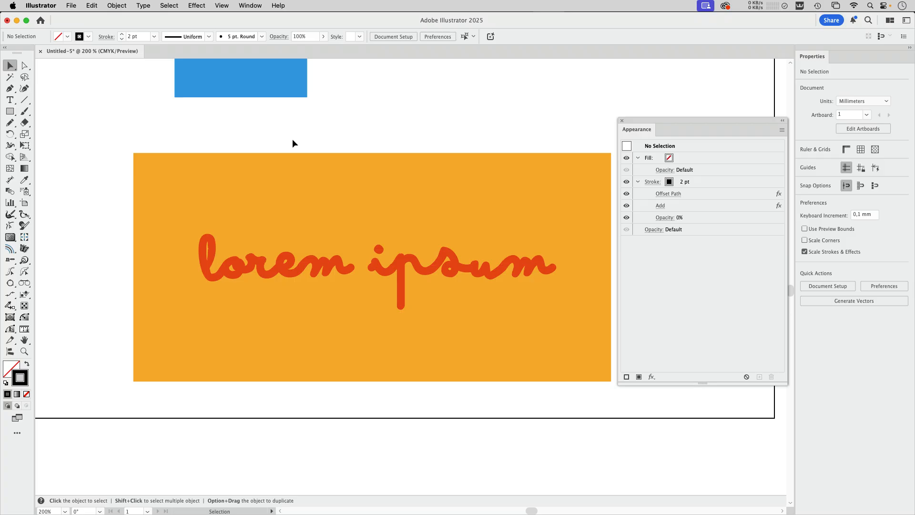
Group the "lorem ipsum" text with its orange background rectangle and turn the group into a Knockout Group.
drag(246, 135, 466, 418)
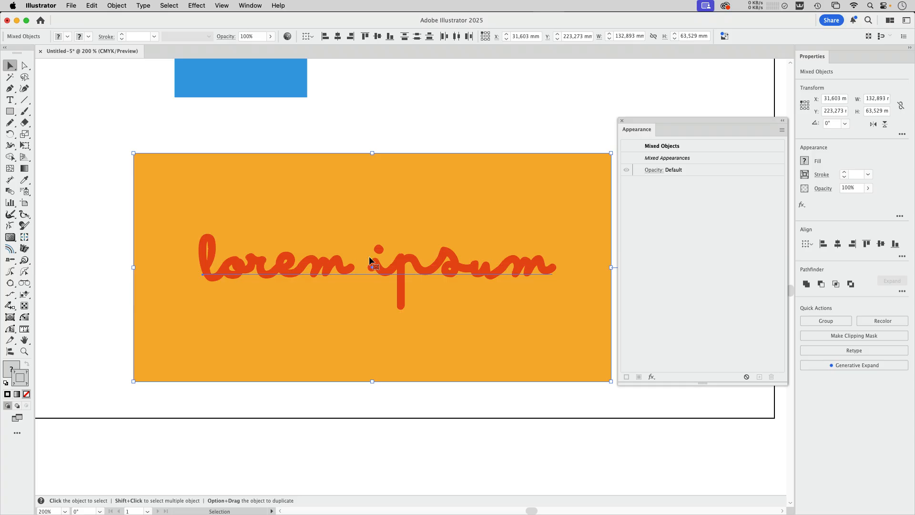
click(117, 6)
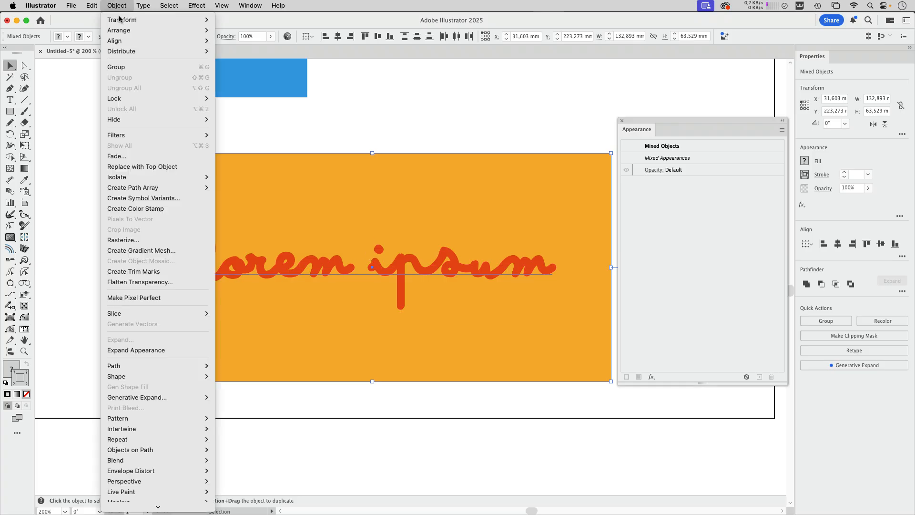
click(124, 67)
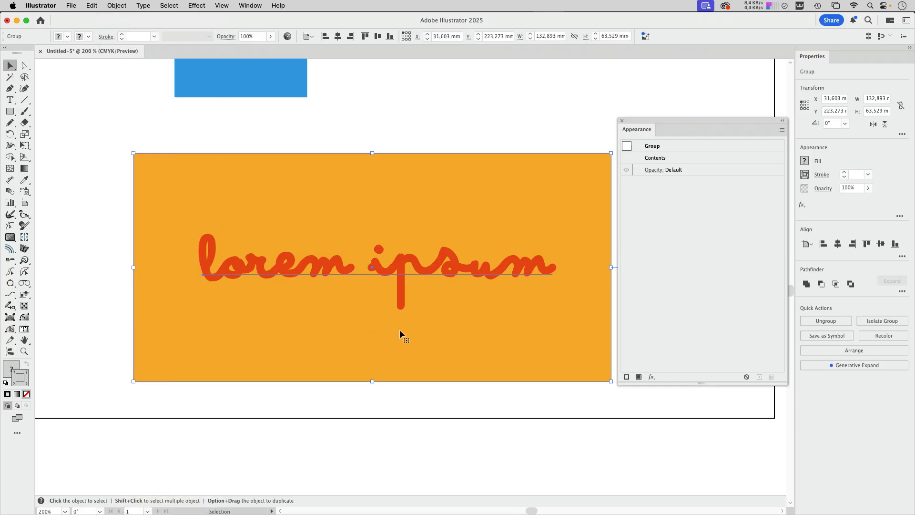
click(652, 174)
click(603, 238)
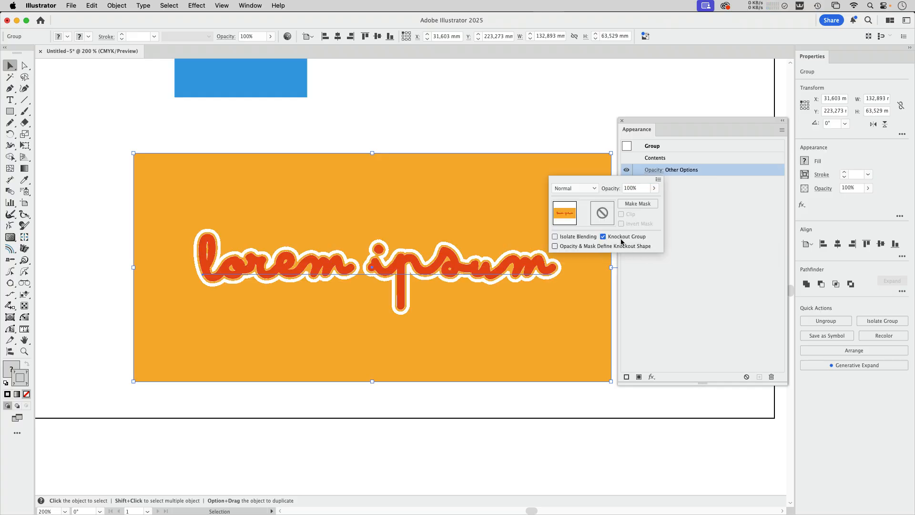
click(472, 127)
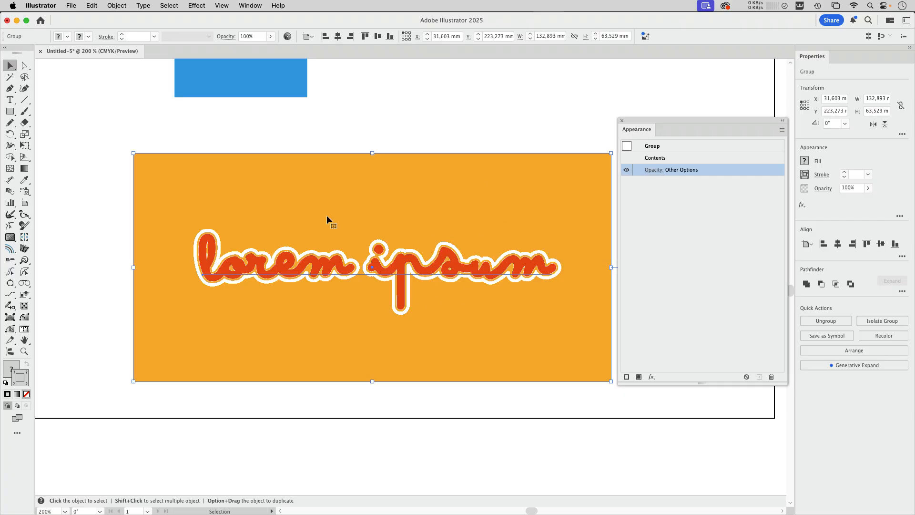
Move the blue rectangle down behind the orange group so it crosses the middle of the lettering.
click(292, 77)
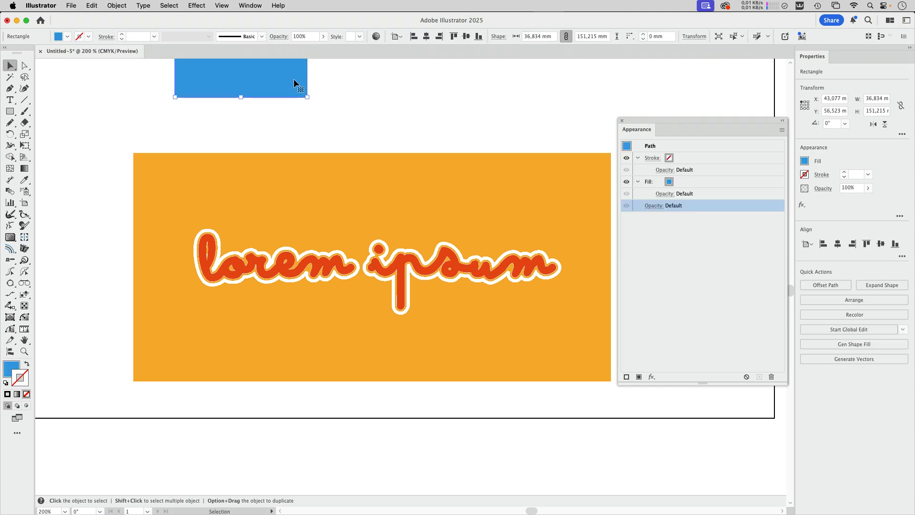
drag(293, 78, 288, 105)
drag(308, 199, 371, 420)
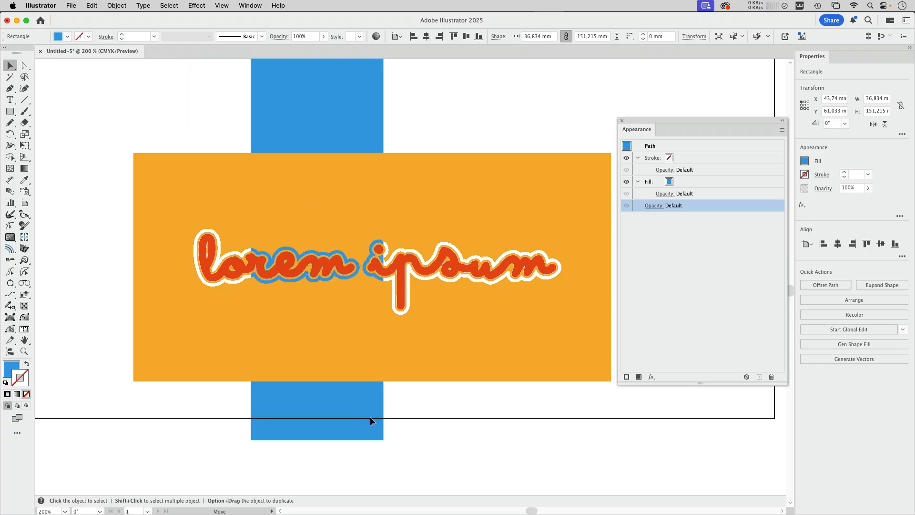
Select only the text inside the group and hide its stroke's Offset Path effect, restore it and deselect.
click(512, 218)
click(25, 65)
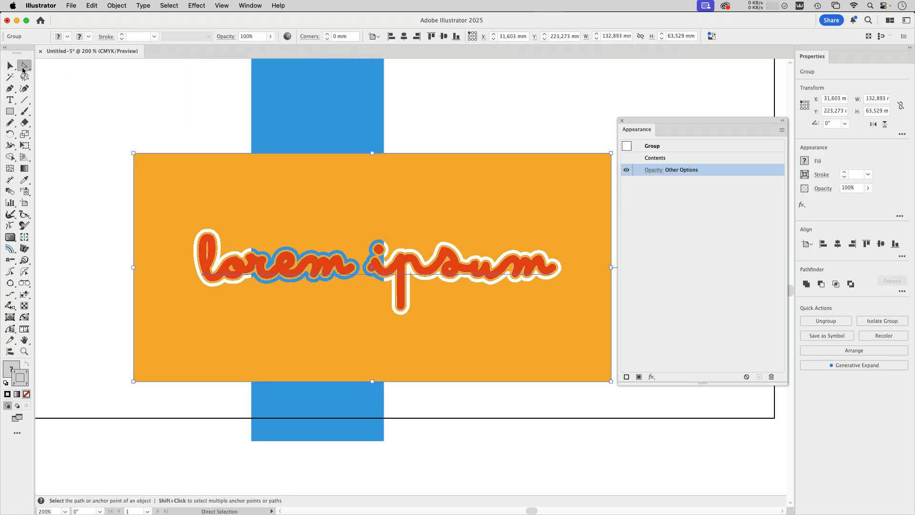
click(495, 119)
click(457, 262)
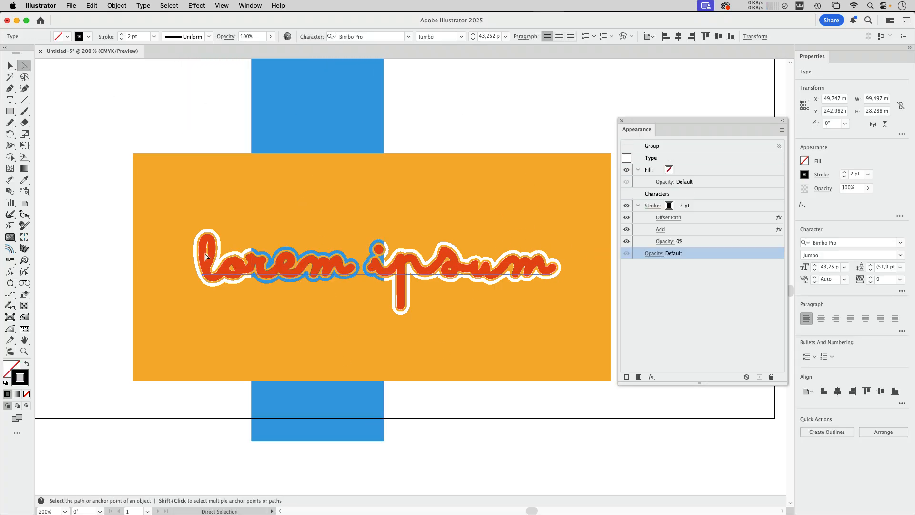
click(626, 218)
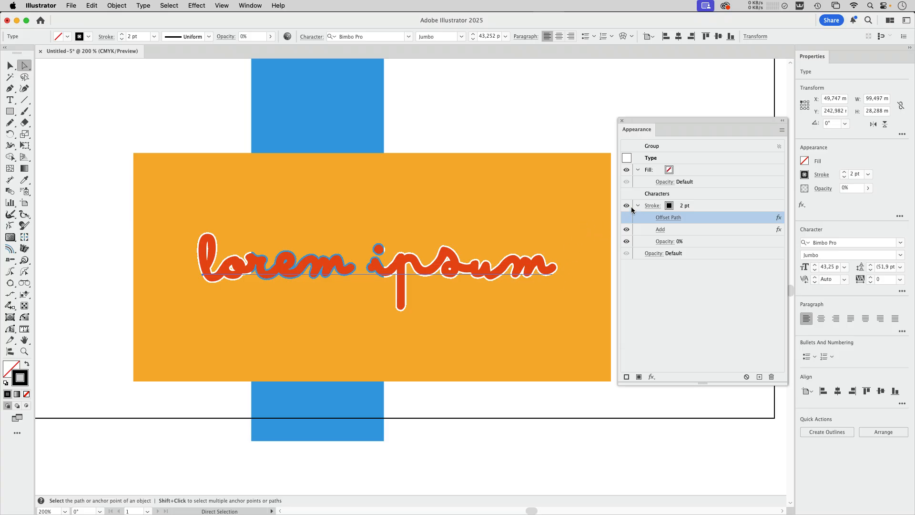
click(627, 218)
click(226, 151)
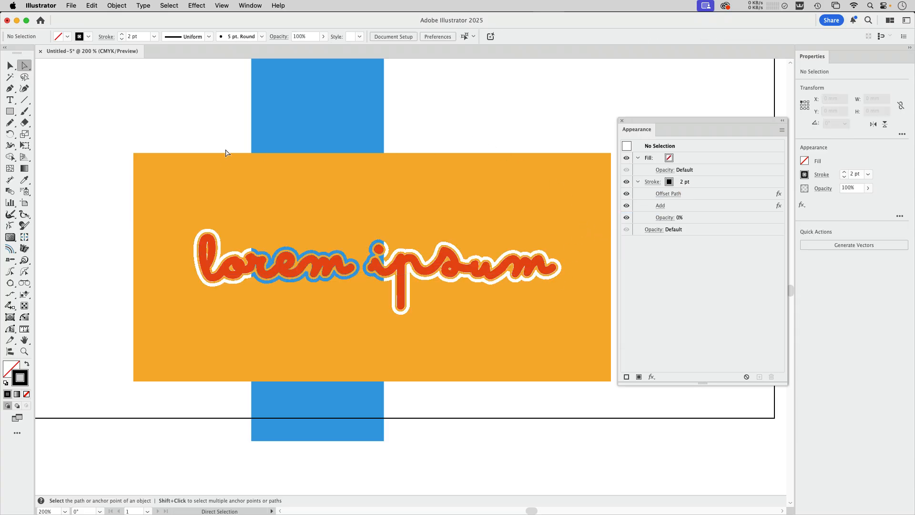
Compare the lettering's knocked-out outline up close in CPU preview and GPU preview.
click(11, 66)
key(super+space)
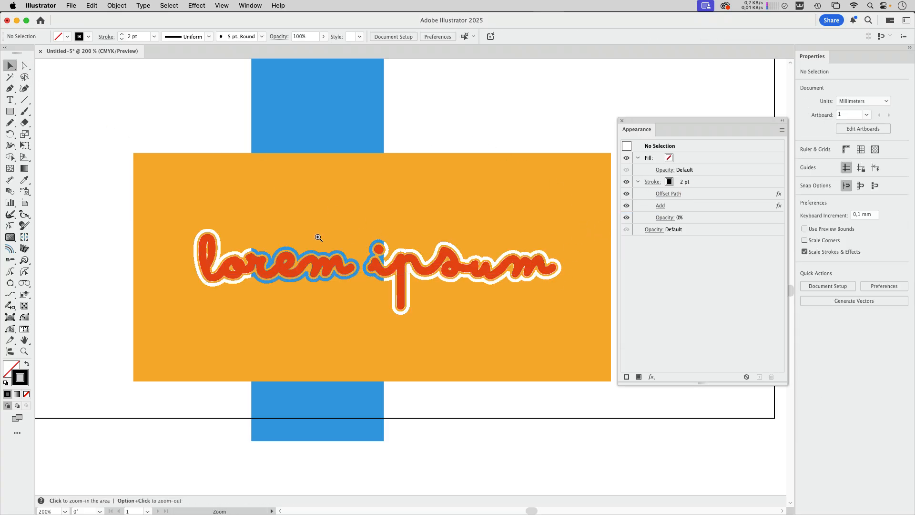
drag(312, 239, 381, 301)
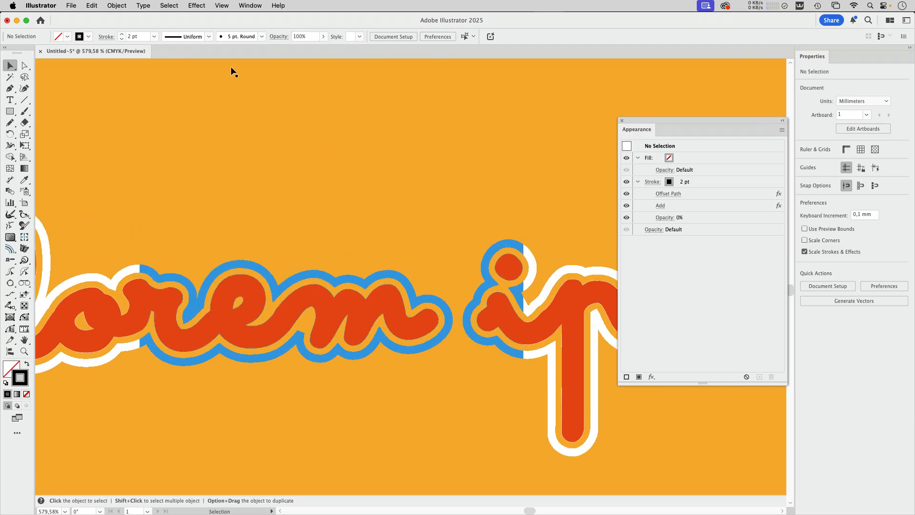
click(222, 6)
click(229, 29)
click(223, 6)
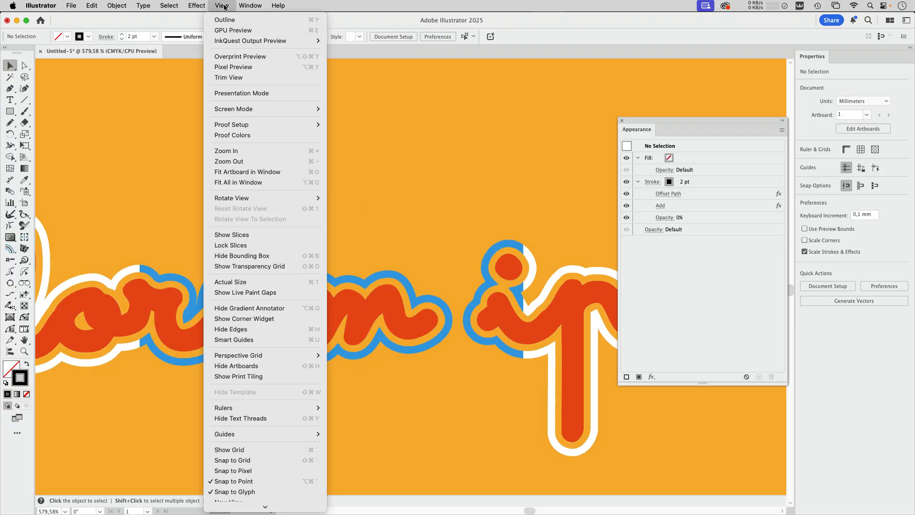
click(233, 34)
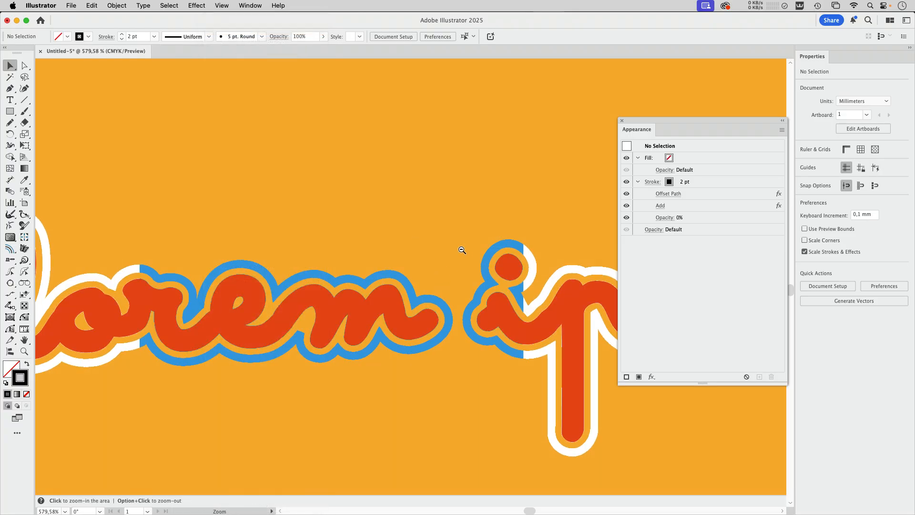
Draw a rectangle about 65 by 49 mm above the lettering and give it the orange background's appearance.
drag(462, 249, 386, 230)
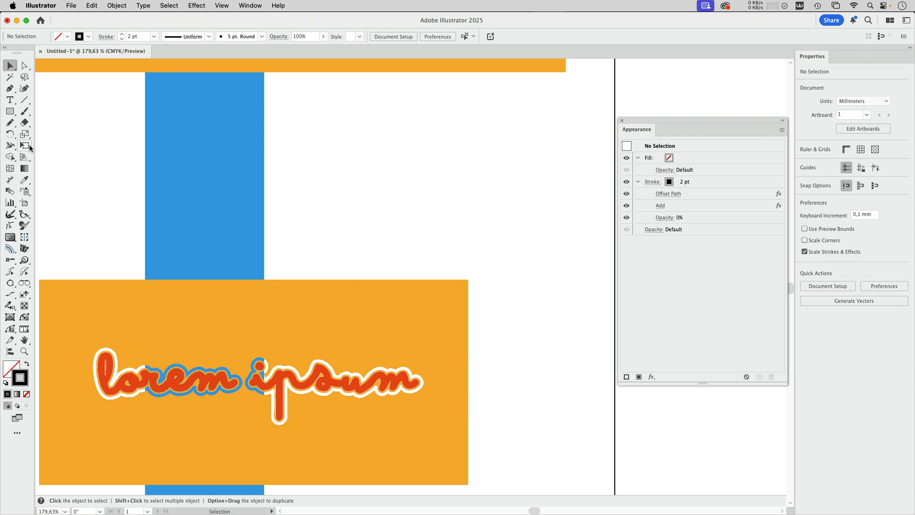
drag(302, 100, 512, 257)
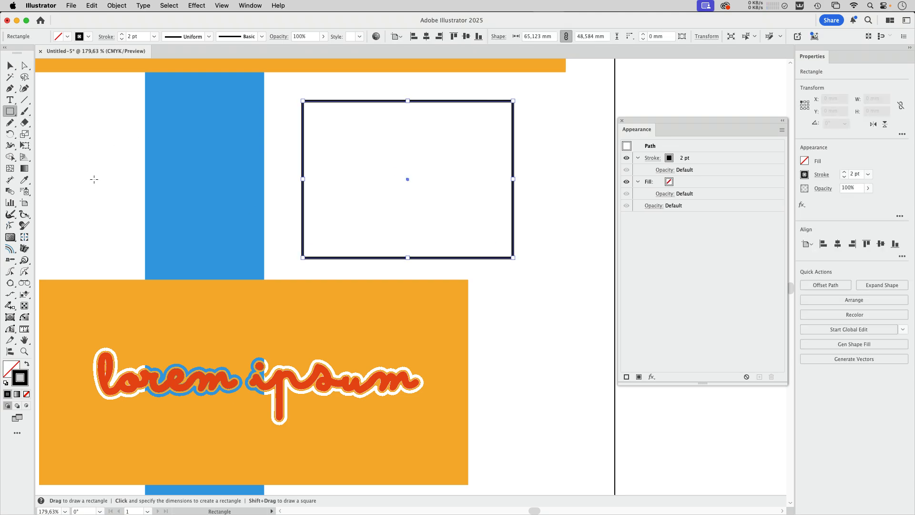
click(24, 180)
click(299, 288)
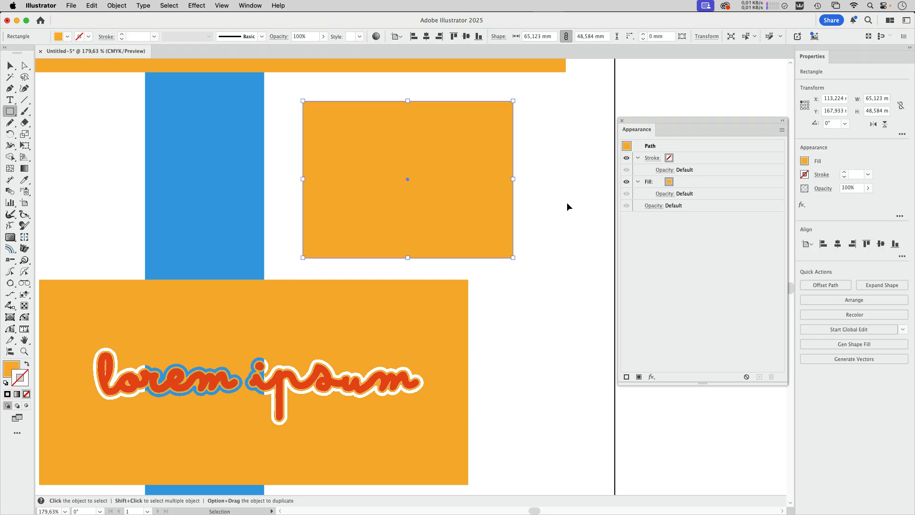
key(super+shift+a)
Draw a rectangle about 22 by 26 mm inside the new orange one, with a red fill and the default black stroke.
key(m)
drag(364, 149, 433, 231)
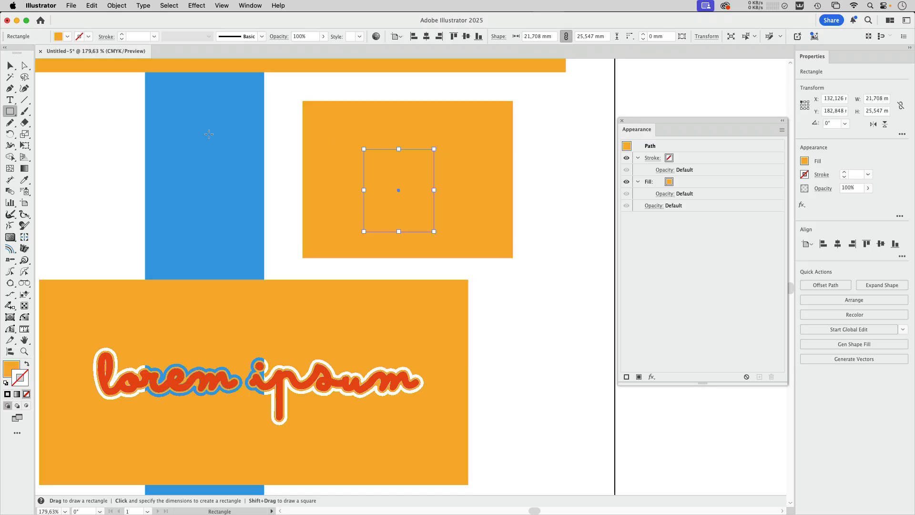
click(6, 384)
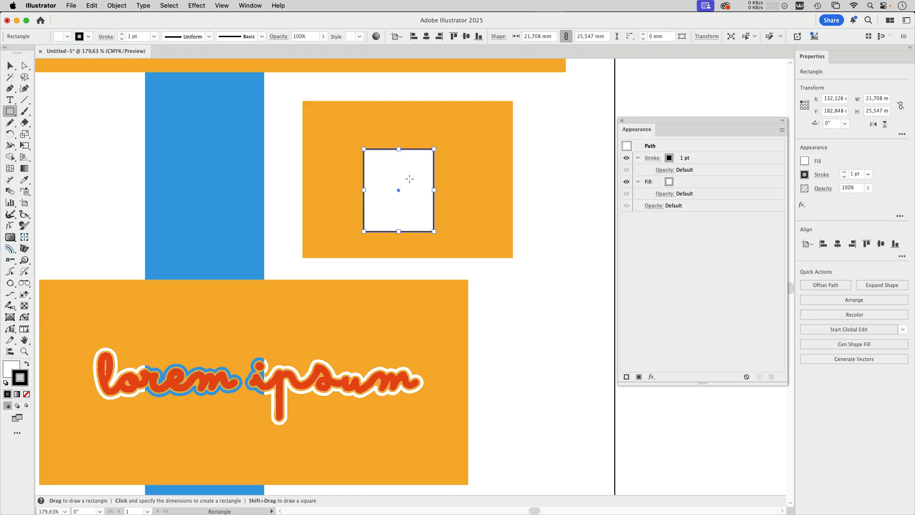
click(67, 37)
click(72, 82)
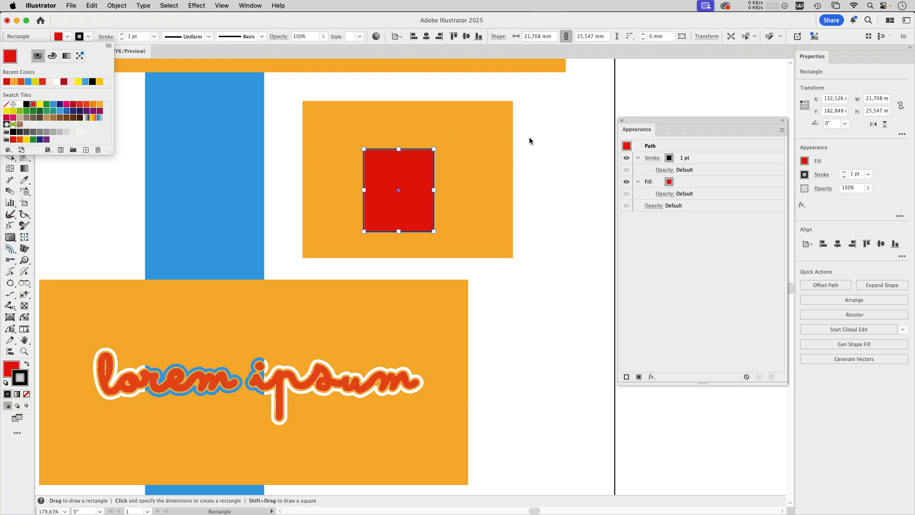
click(544, 169)
Draw a rectangle about 30 by 26 mm overlapping the red one and fill it yellow.
drag(480, 121, 384, 207)
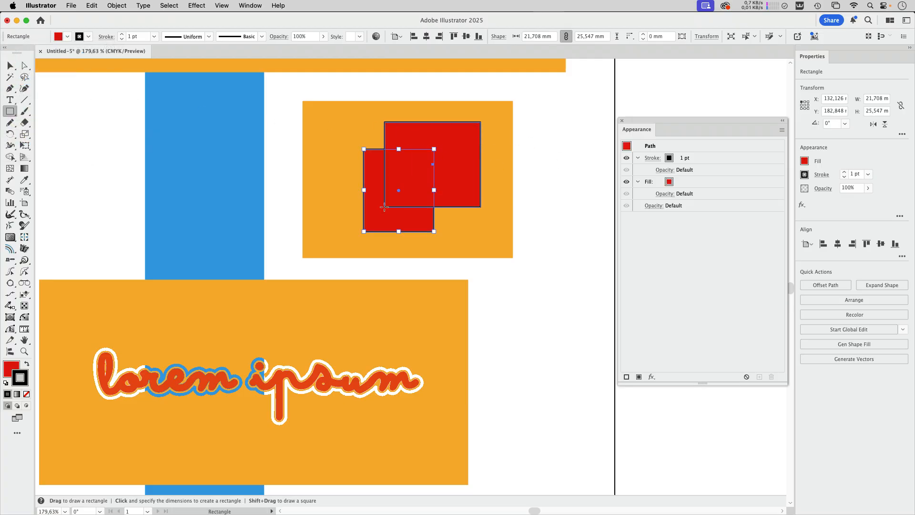
click(68, 37)
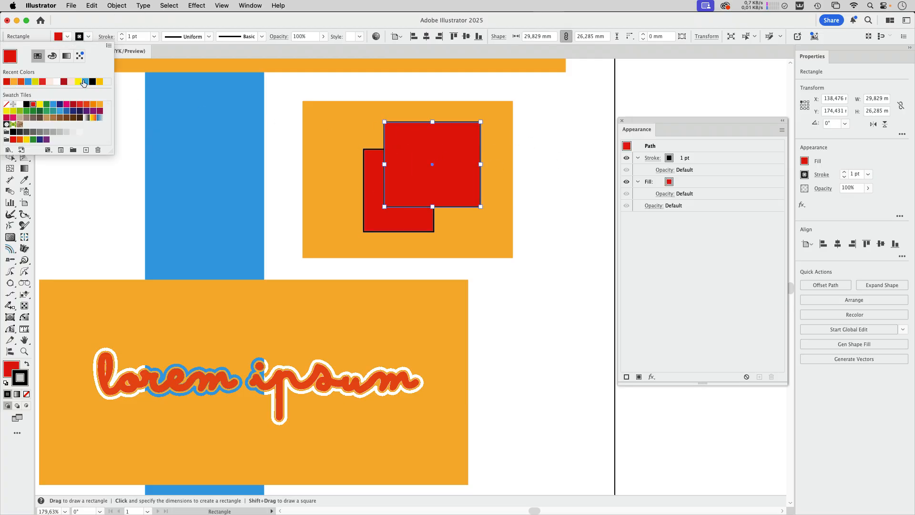
click(80, 82)
click(552, 198)
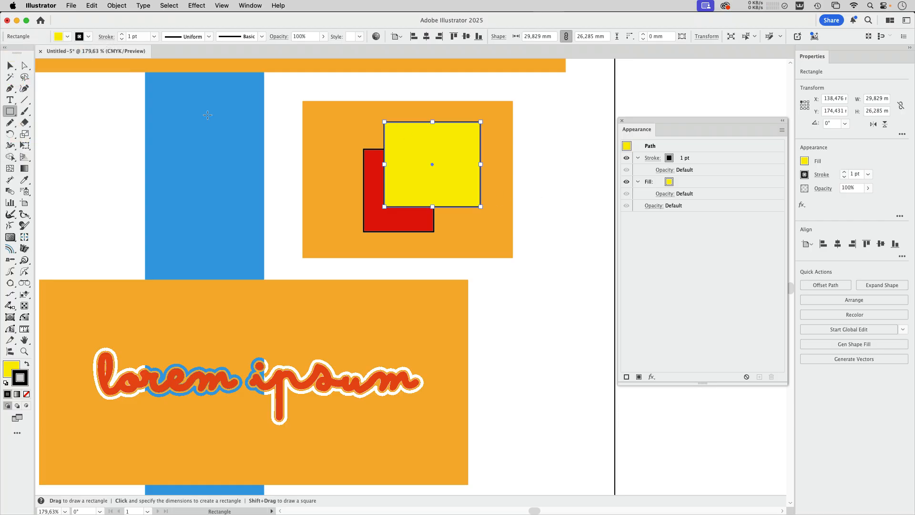
Shift the yellow rectangle slightly up and to the right and set its stroke opacity to 0%.
click(9, 66)
drag(448, 180, 456, 178)
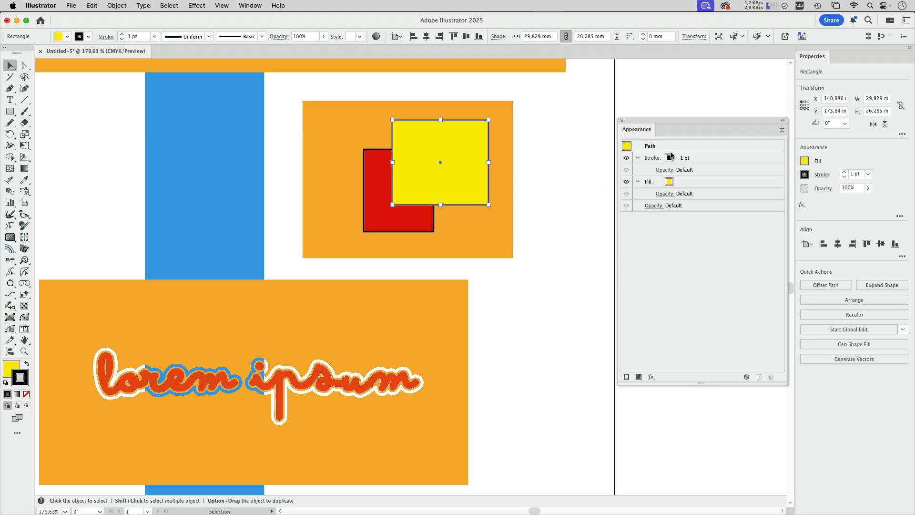
click(664, 169)
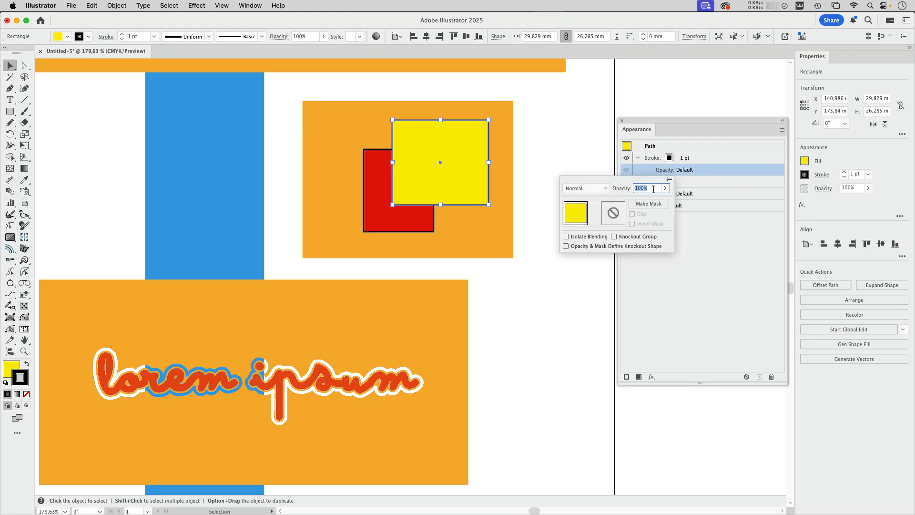
text(0)
key(Return)
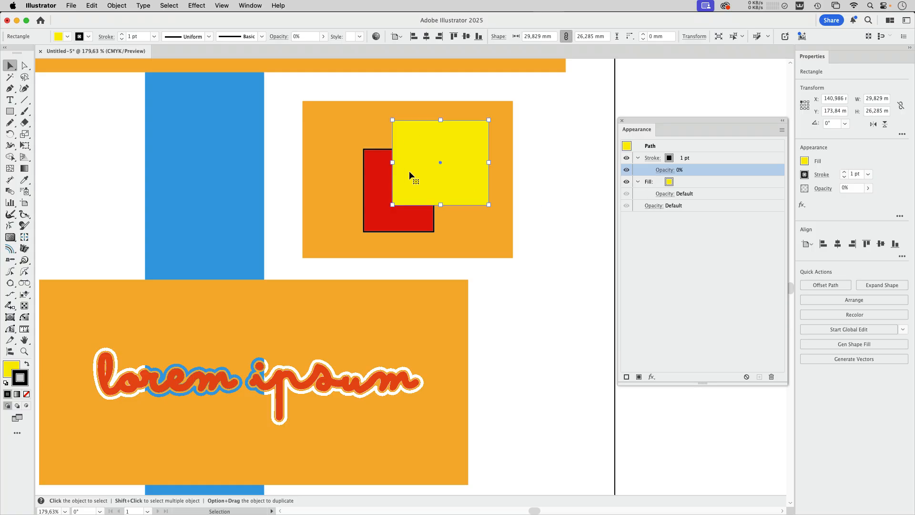
Set the stroke opacity of the red rectangle to 0%.
click(393, 221)
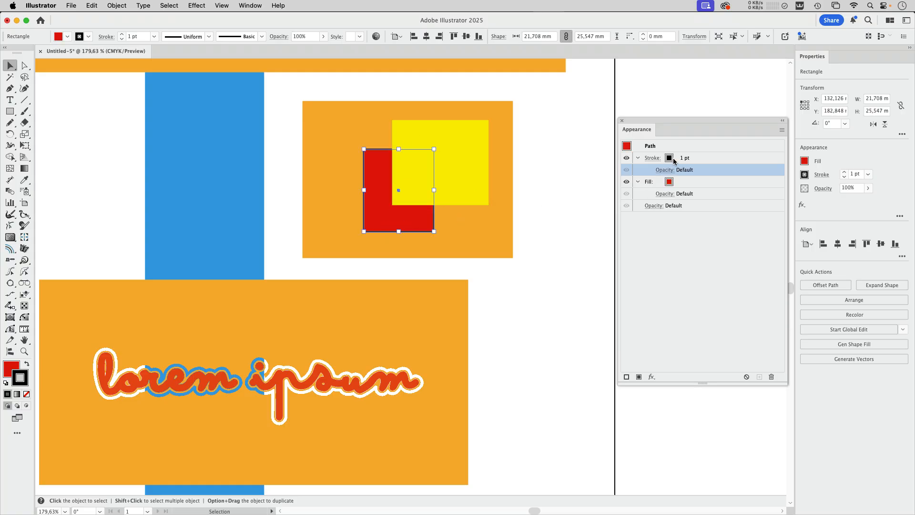
click(675, 161)
click(666, 171)
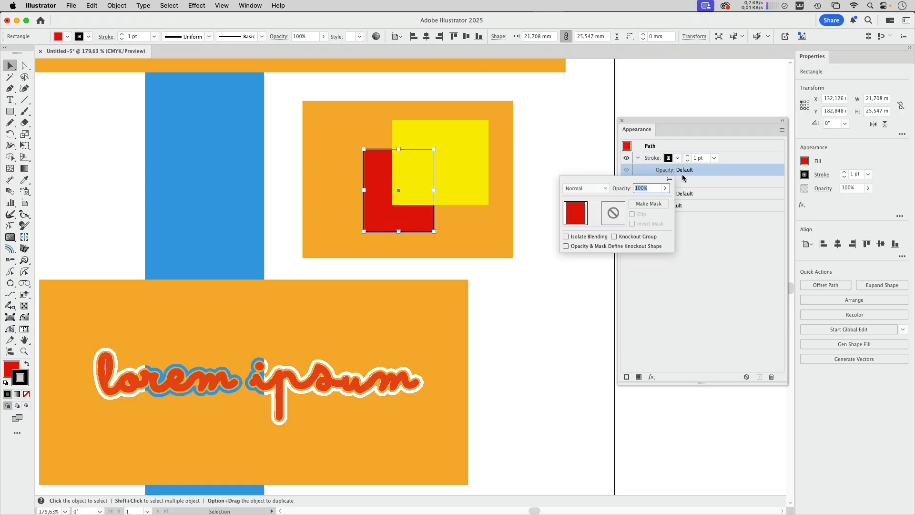
text(0)
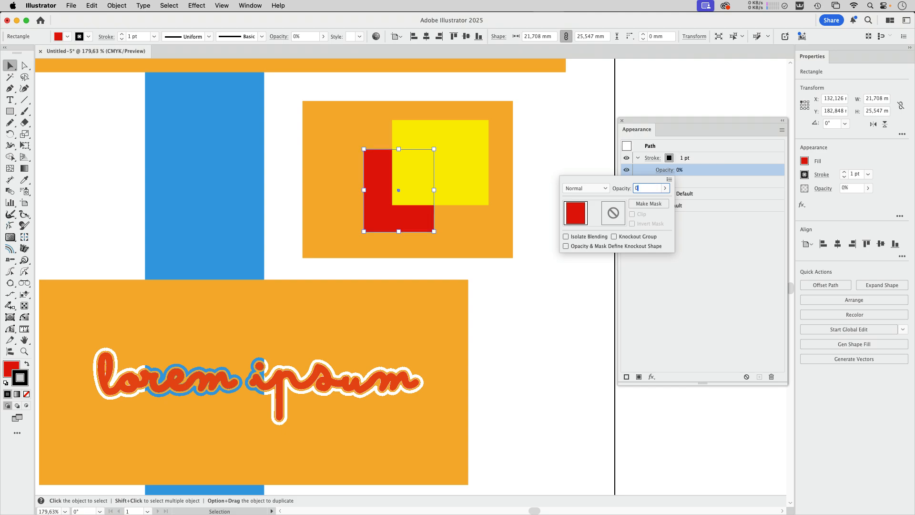
key(Return)
Group the orange, red and yellow rectangles, enable Knockout Group for them and deselect.
click(576, 168)
drag(557, 126, 327, 227)
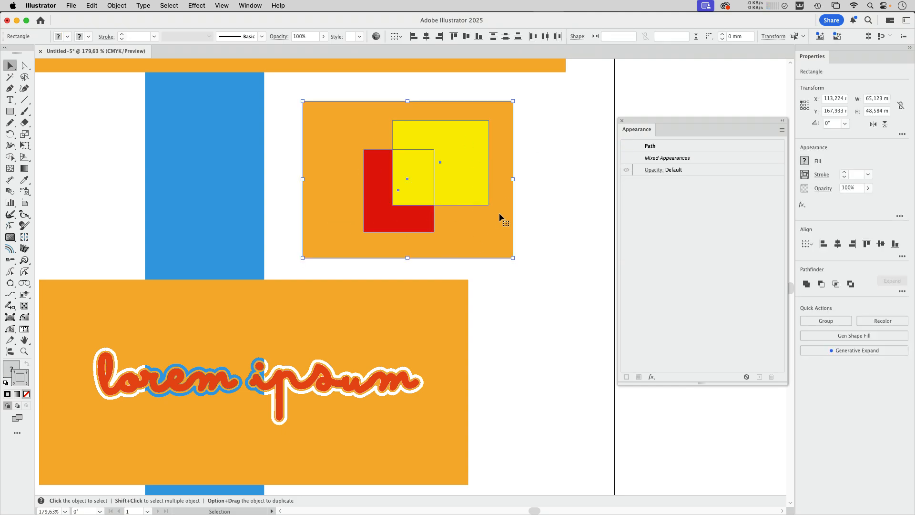
key(super+g)
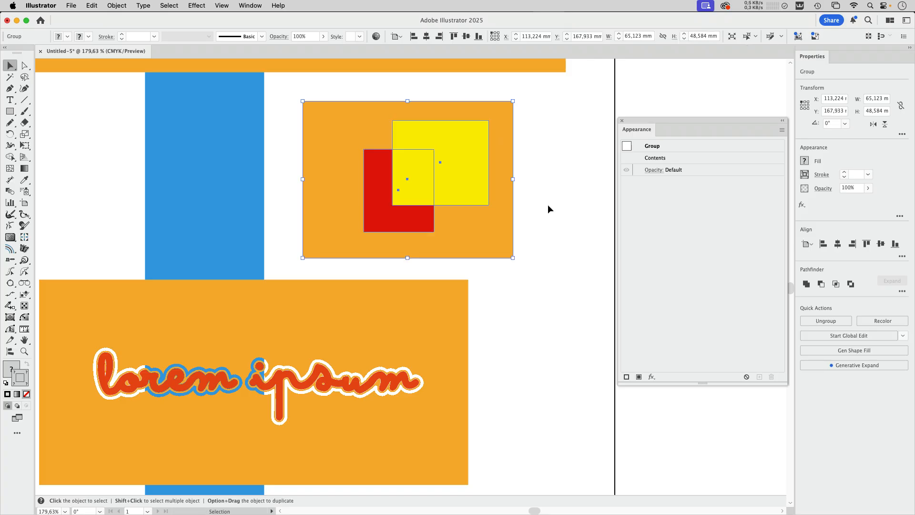
click(656, 170)
click(604, 237)
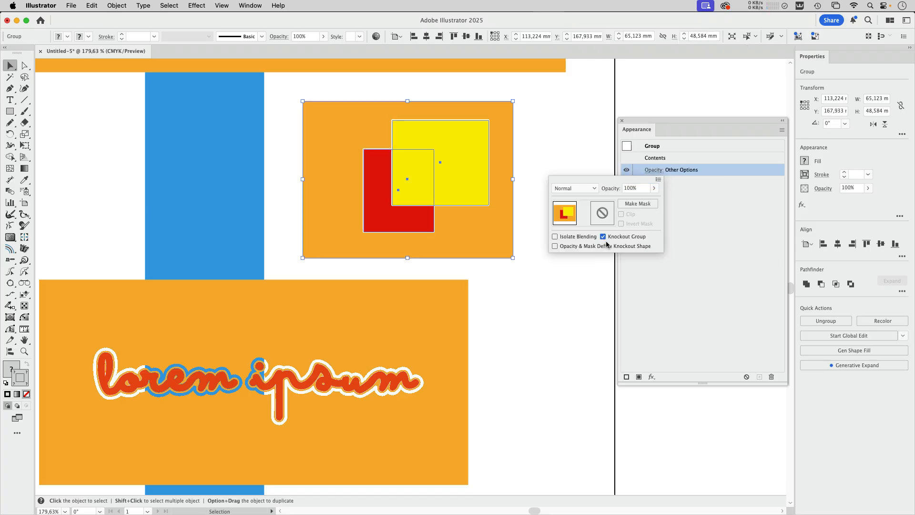
click(553, 175)
Move the blue rectangle behind the left part of the new knockout group.
drag(427, 158, 561, 214)
drag(459, 184, 490, 266)
drag(81, 93, 376, 105)
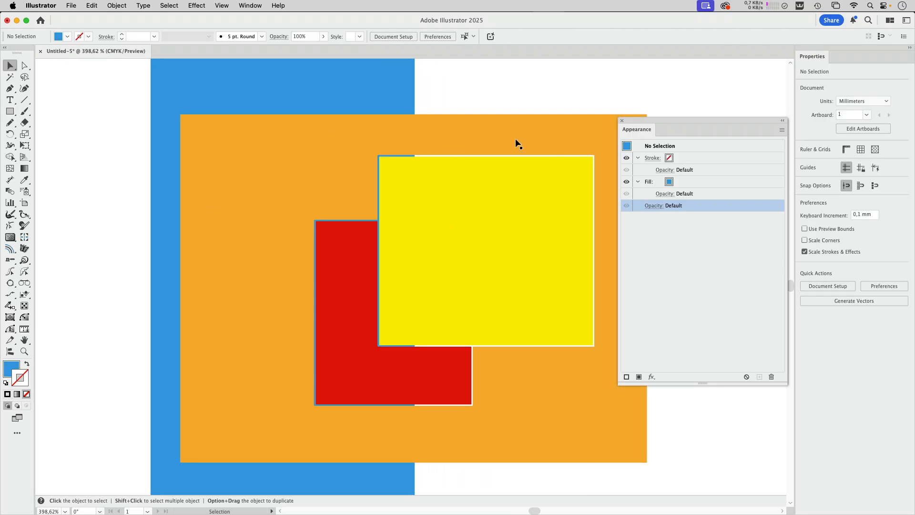
Move the yellow rectangle up and left within its group, pull its upper-right corner inward and deselect.
key(a)
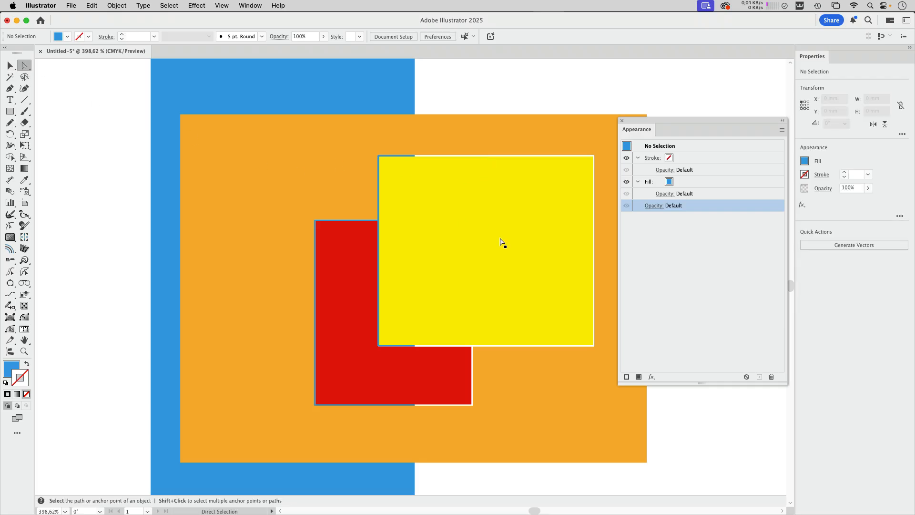
drag(501, 240, 456, 208)
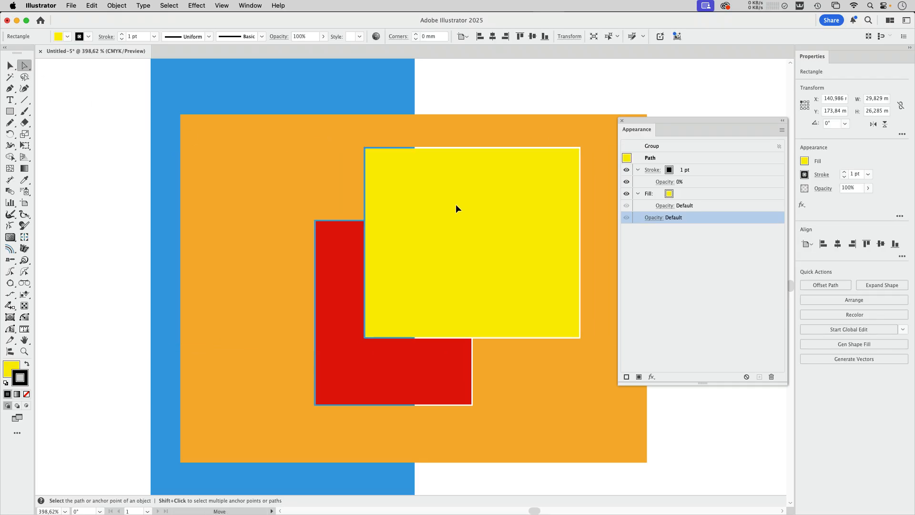
drag(579, 148, 564, 171)
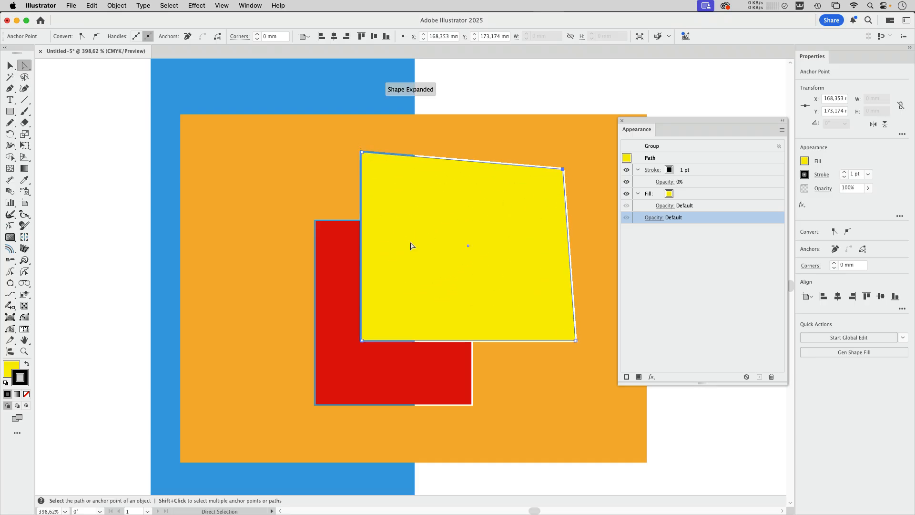
click(493, 99)
scroll(428, 173, down, 6)
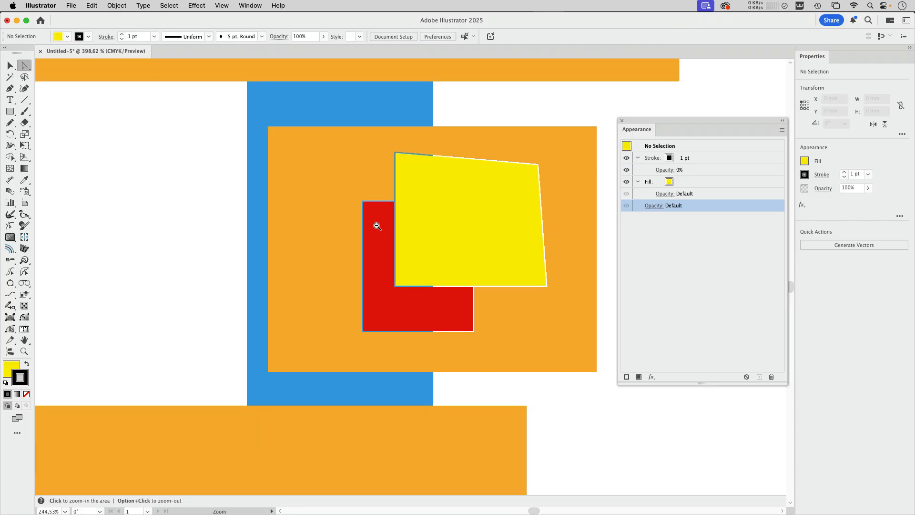
drag(546, 362, 520, 300)
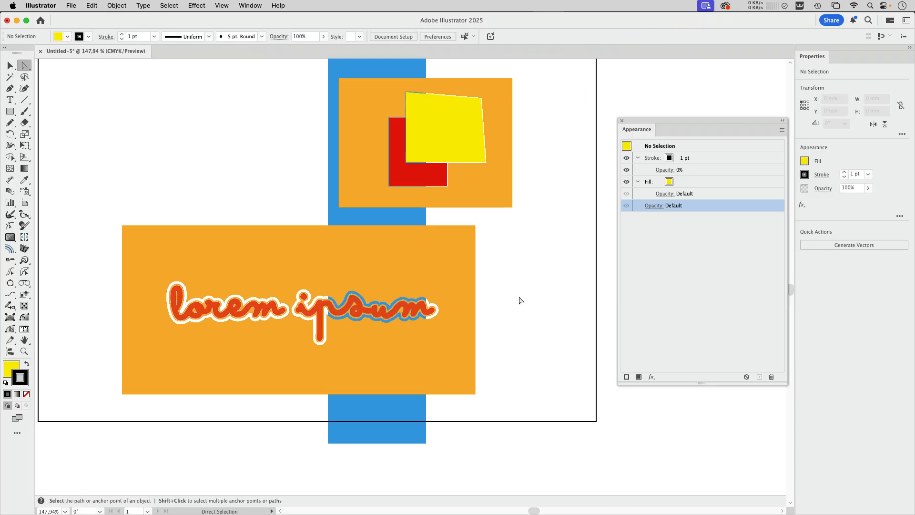